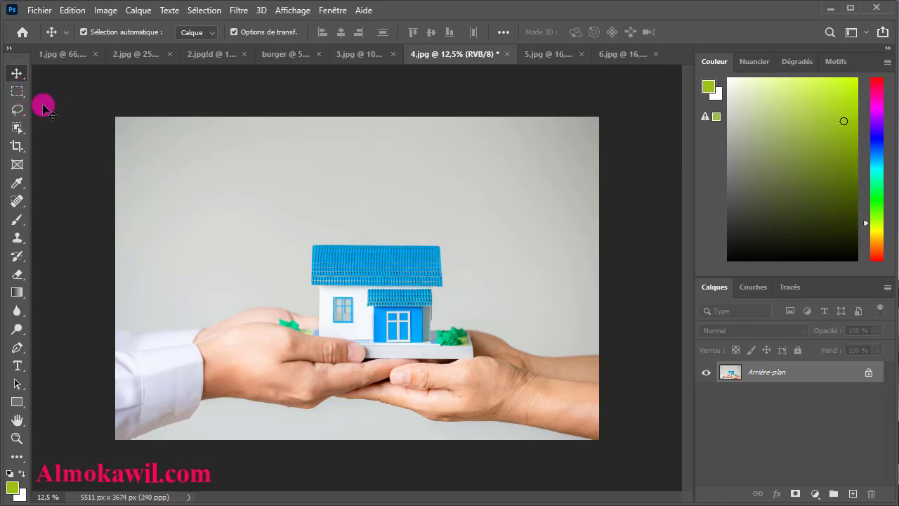
- Try the Lasso and Object Selection tools, then settle on the Rectangular Marquee tool
left_click(22, 92)
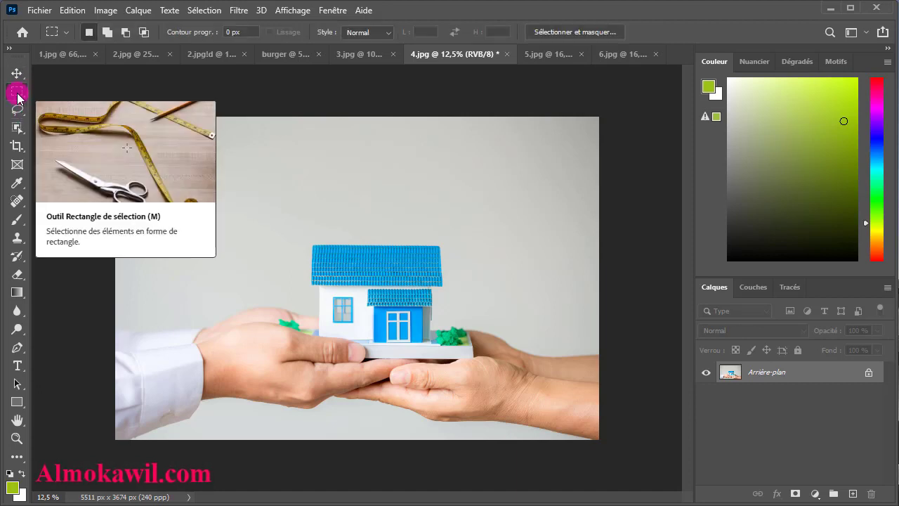
left_click(17, 110)
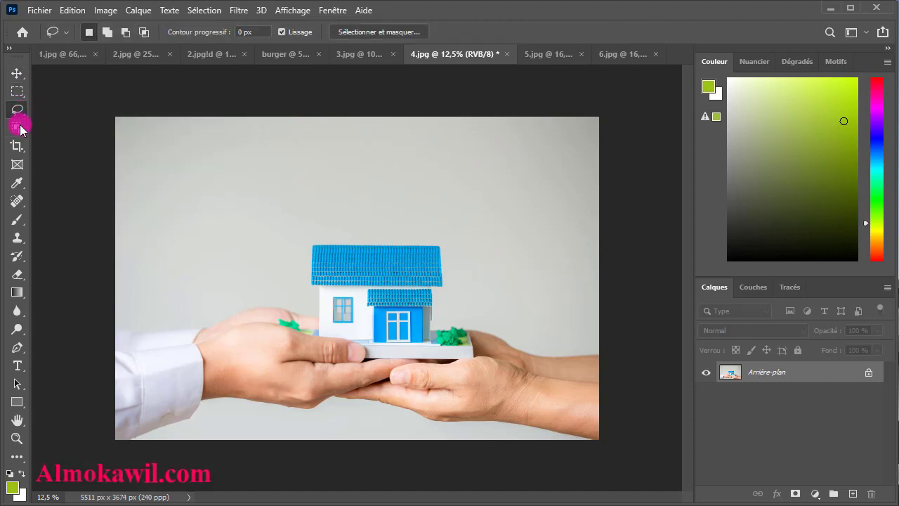
left_click(20, 128)
left_click(20, 92)
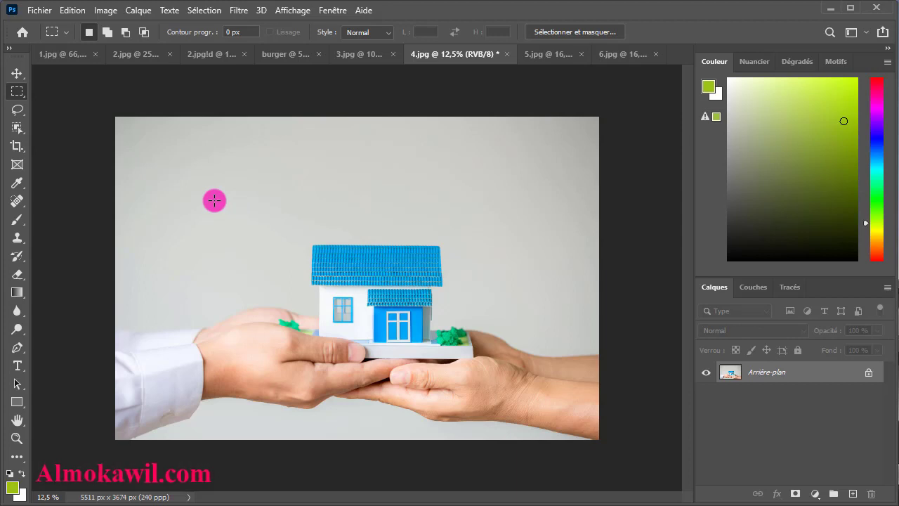
right_click(17, 97)
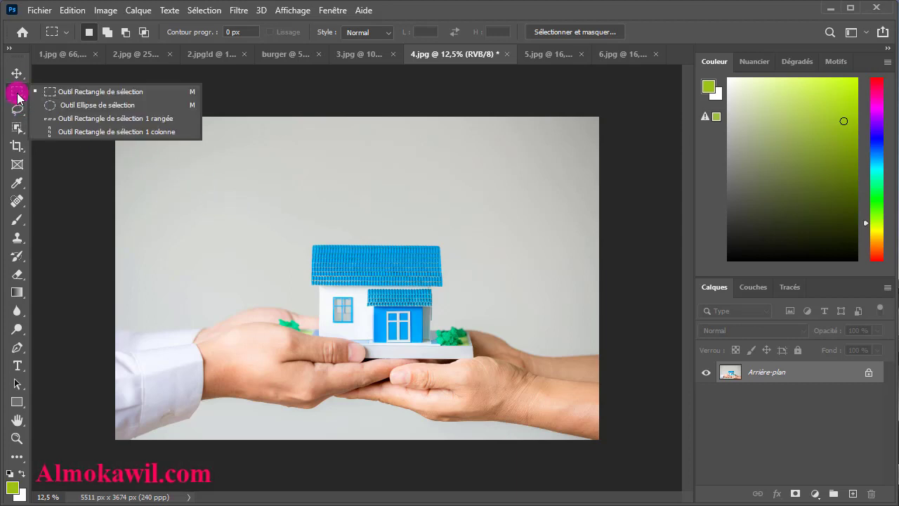
left_click(17, 90)
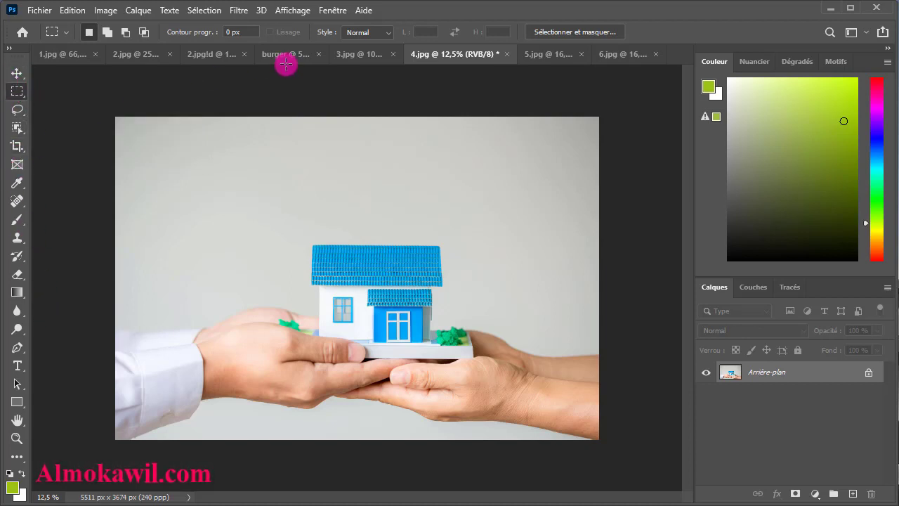
left_click(319, 10)
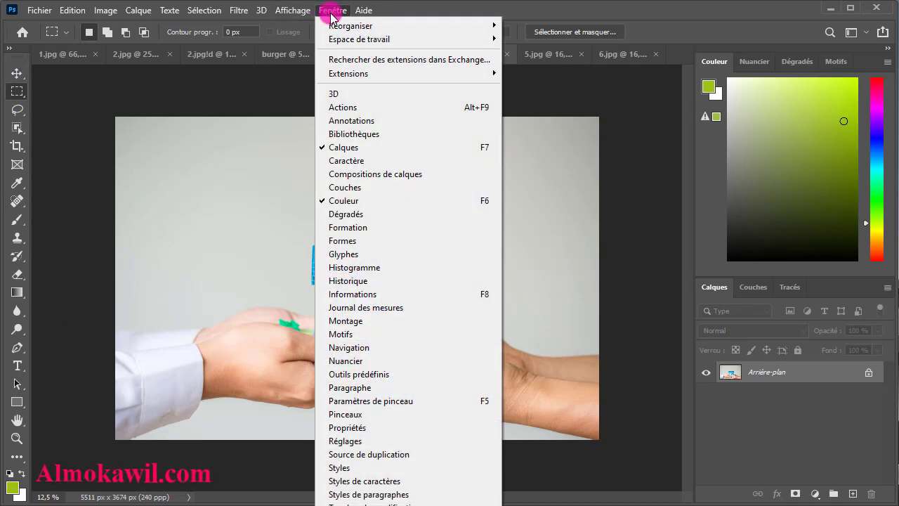
left_click(331, 12)
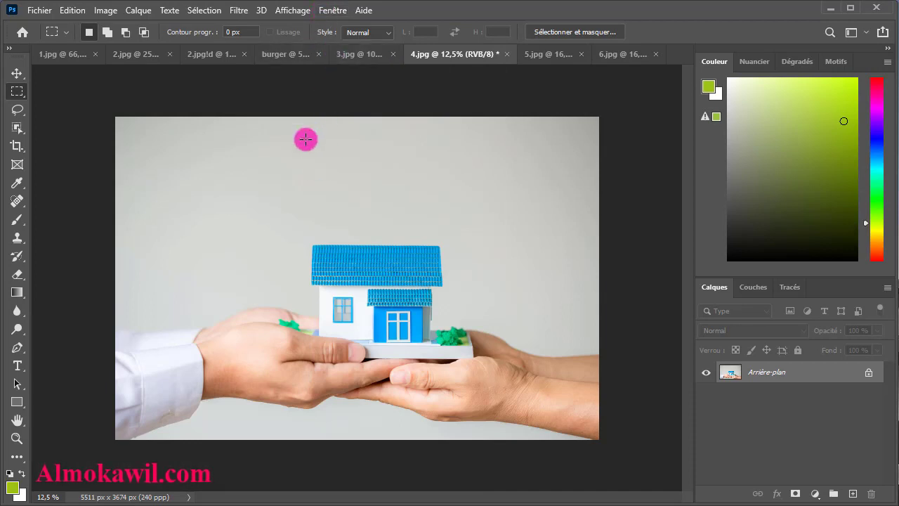
right_click(12, 94)
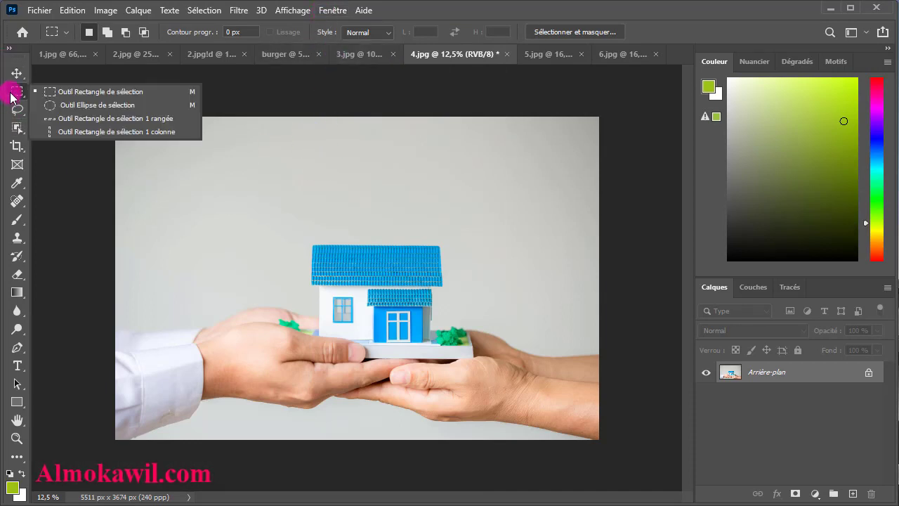
left_click(69, 91)
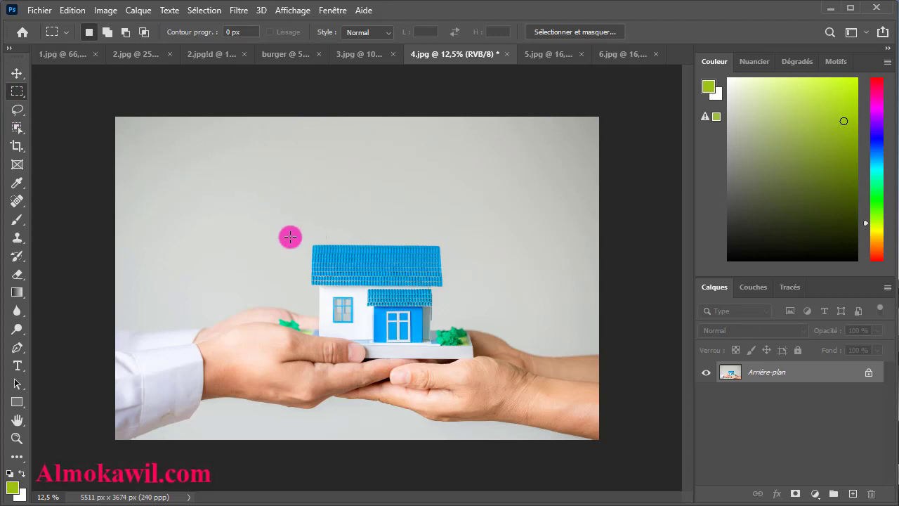
mouse_move(285, 227)
left_mouse_down()
mouse_move(365, 299)
mouse_move(460, 306)
mouse_move(468, 325)
mouse_move(440, 315)
mouse_move(457, 245)
mouse_move(422, 260)
mouse_move(475, 249)
mouse_move(477, 345)
mouse_move(488, 362)
mouse_move(451, 340)
mouse_move(476, 355)
mouse_move(479, 372)
left_mouse_up()
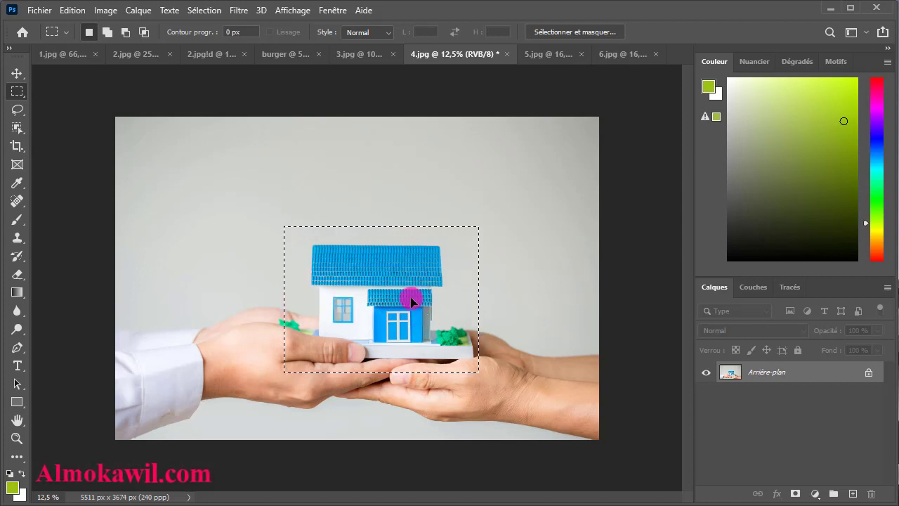
left_click_drag(411, 302, 343, 252)
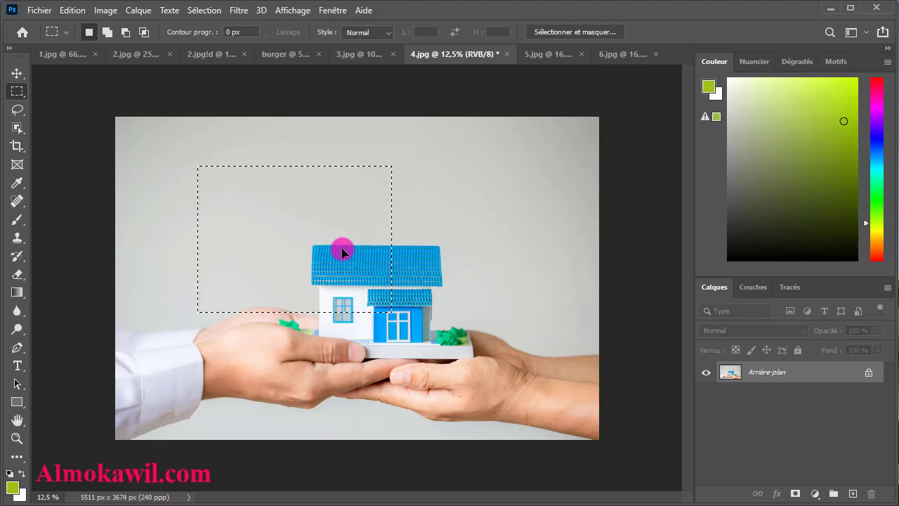
mouse_move(286, 238)
left_mouse_down()
mouse_move(349, 240)
mouse_move(421, 220)
mouse_move(395, 231)
left_mouse_up()
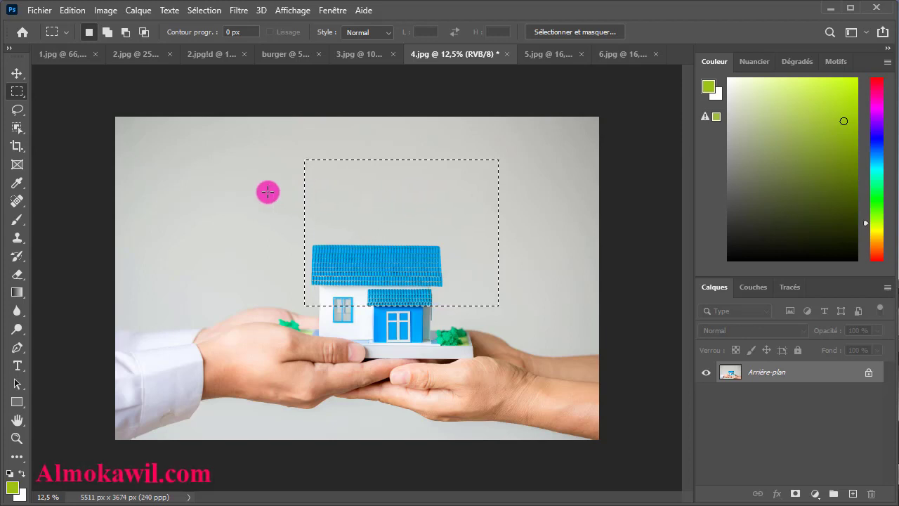
mouse_move(394, 217)
left_mouse_down()
mouse_move(360, 213)
mouse_move(379, 222)
left_mouse_up()
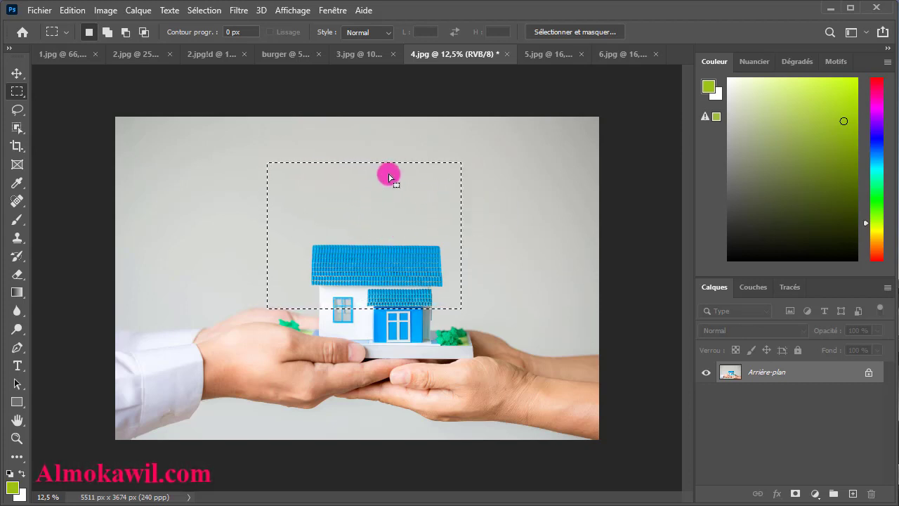
left_click(513, 190)
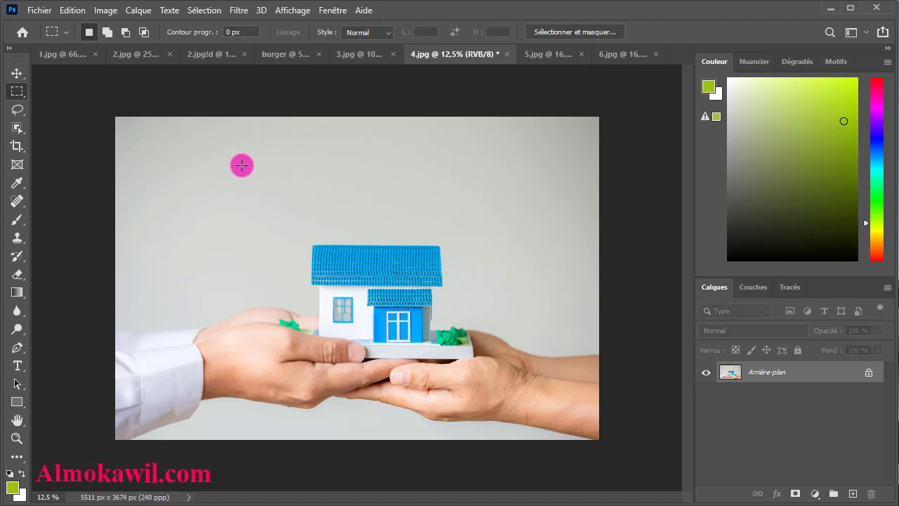
left_click_drag(241, 164, 458, 277)
left_click(463, 284)
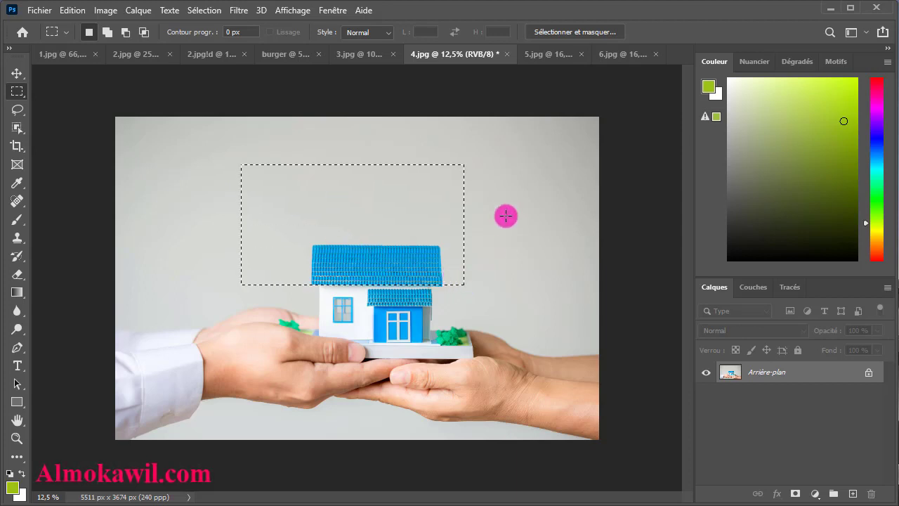
left_click(503, 201)
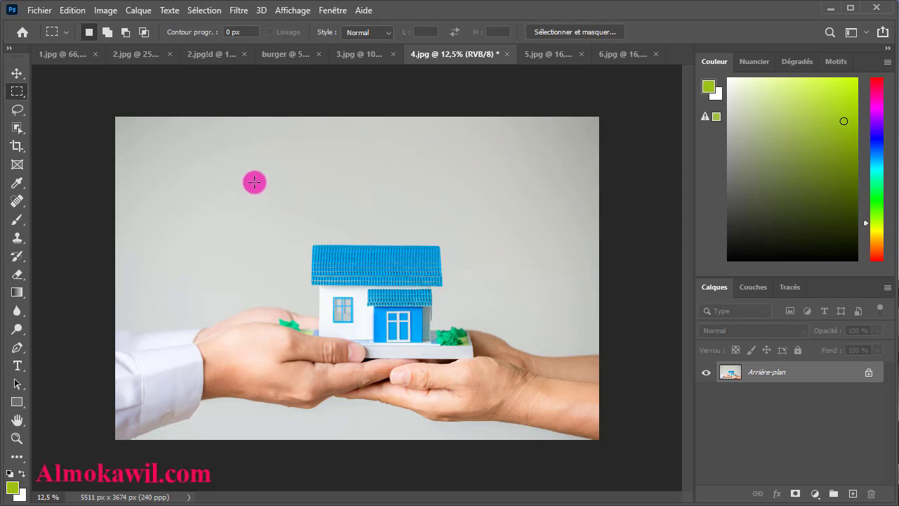
left_click_drag(239, 175, 441, 320)
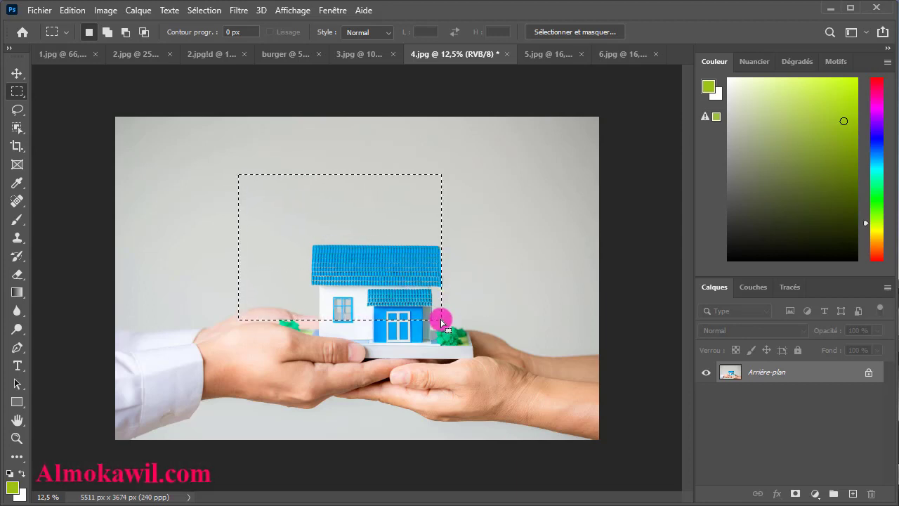
left_click(507, 296)
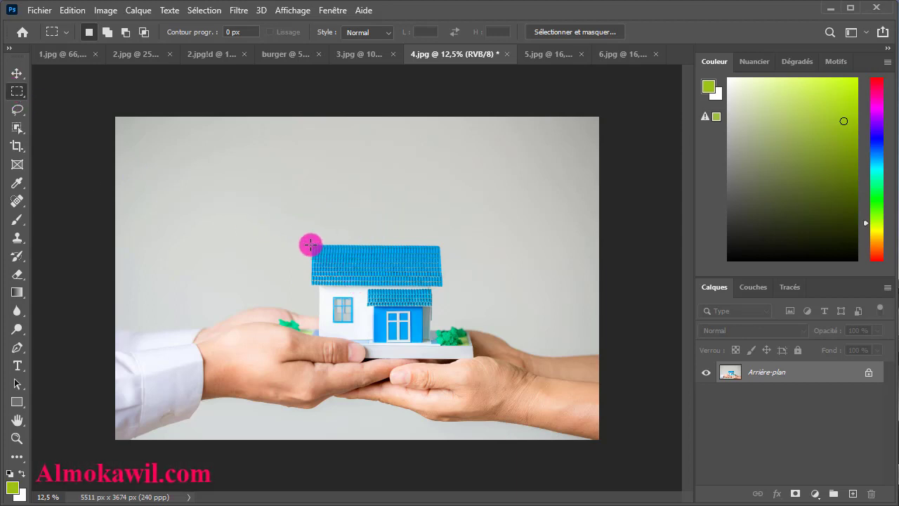
- Drag a roughly 1489 × 480 px rectangular selection tightly around the blue roof
left_click_drag(310, 244, 439, 285)
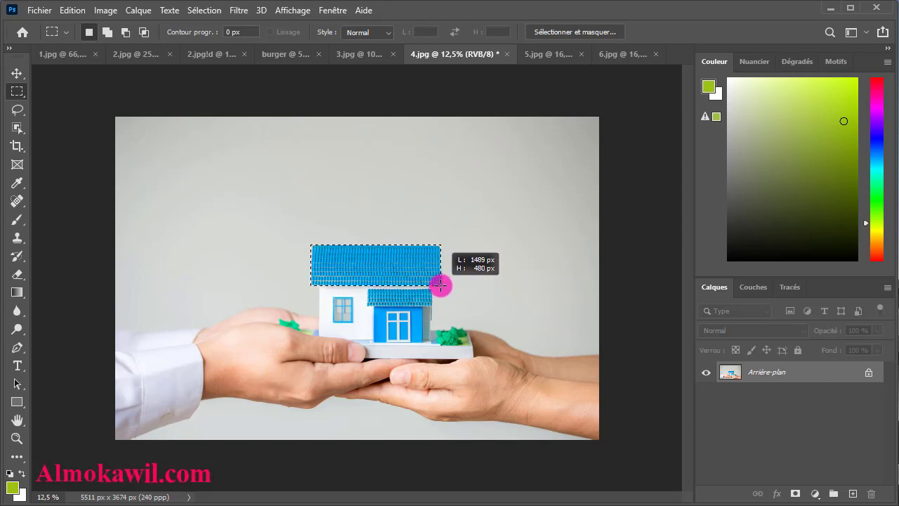
left_click_drag(439, 285, 441, 286)
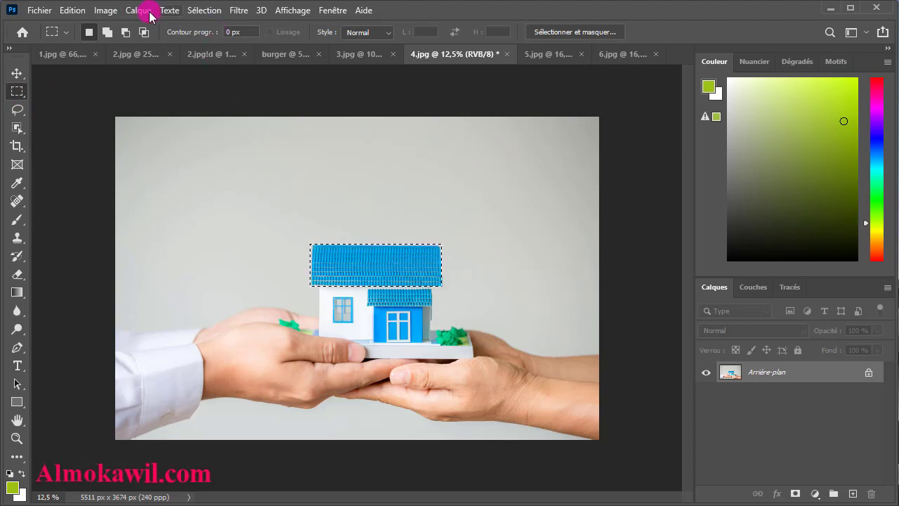
- Preview a -60 Teinte shift turning the roof green in Teinte/Saturation, then cancel it
left_click(106, 9)
mouse_move(121, 46)
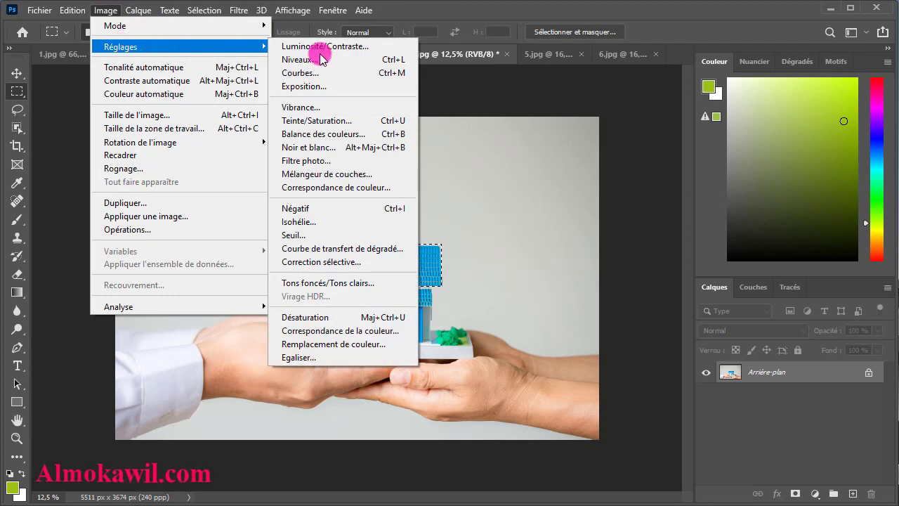
left_click(333, 125)
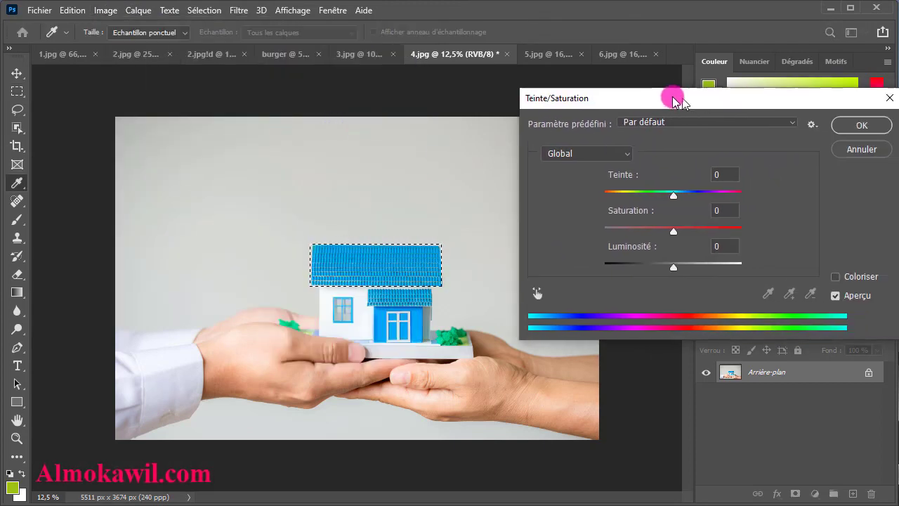
left_click_drag(678, 98, 646, 77)
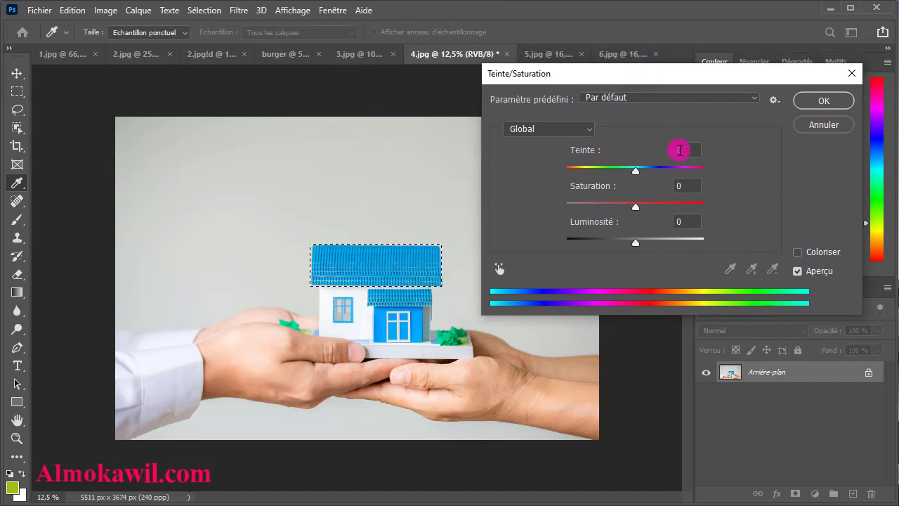
mouse_move(635, 173)
left_mouse_down()
mouse_move(580, 170)
mouse_move(602, 176)
left_mouse_up()
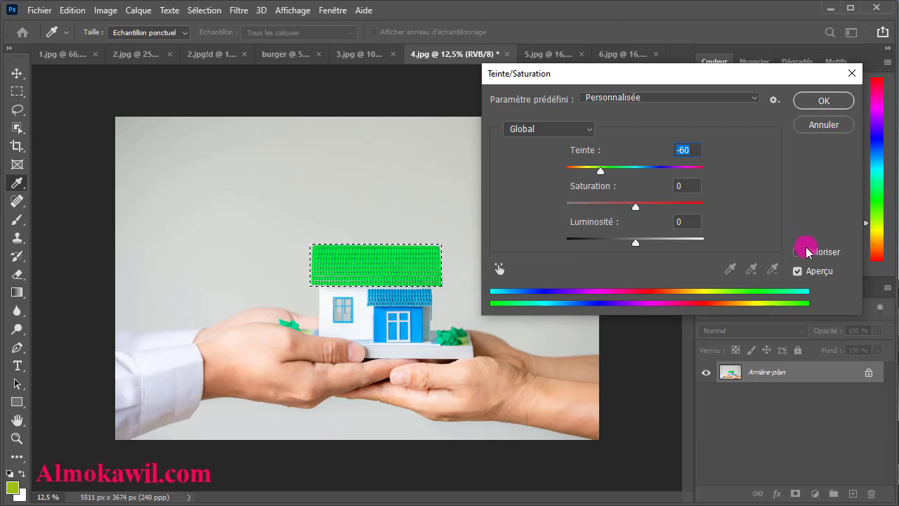
left_click(804, 274)
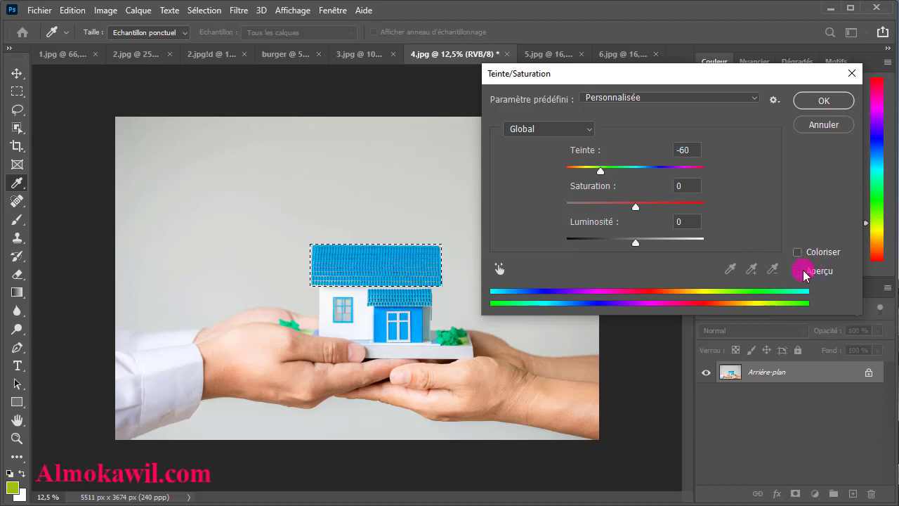
left_click(804, 274)
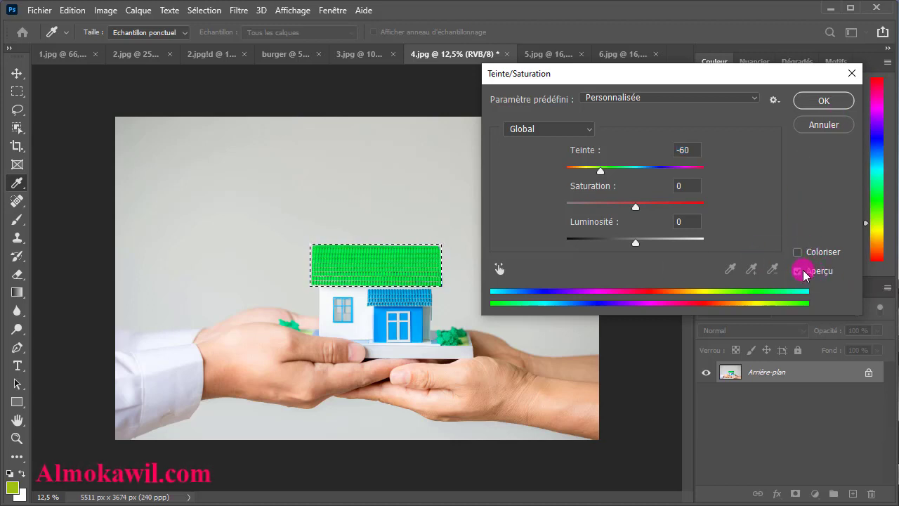
left_click(823, 125)
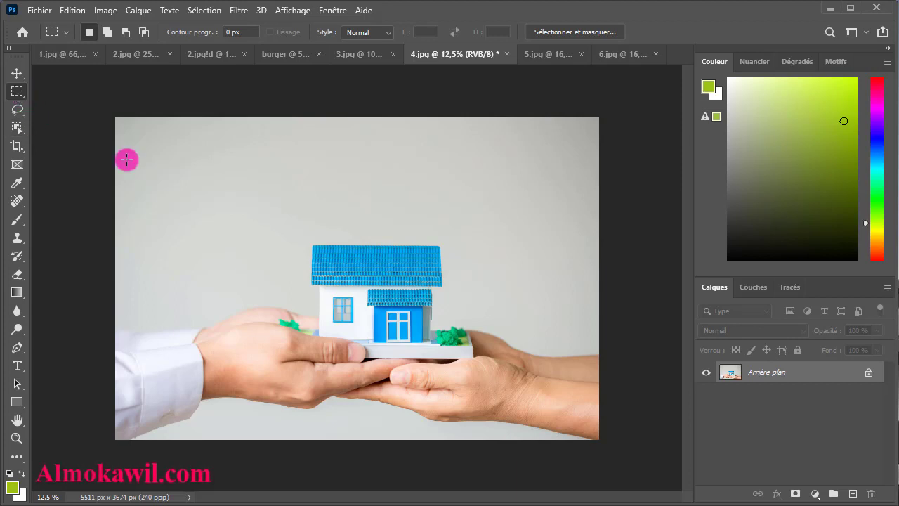
- Select a rectangle above the house and add left, lower-left and hand-level rectangles
left_click_drag(212, 149, 518, 299)
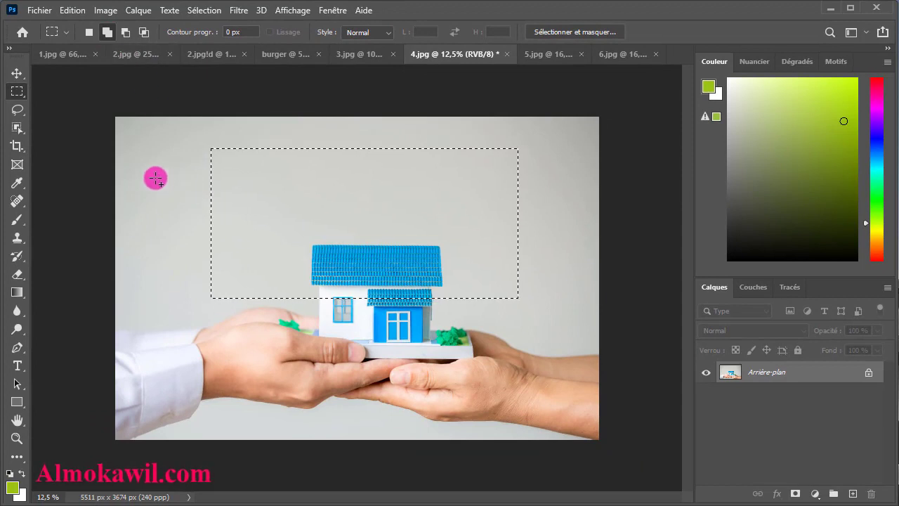
left_click_drag(155, 177, 270, 232)
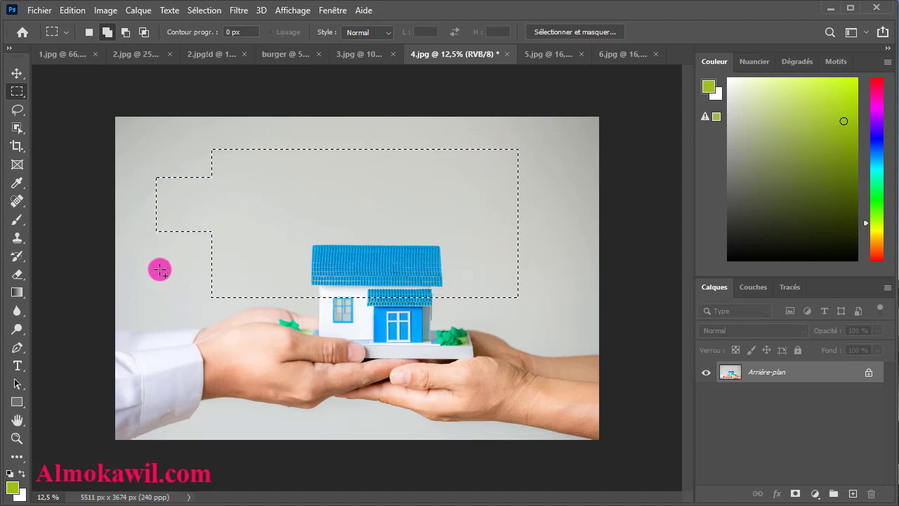
left_click_drag(148, 265, 236, 308)
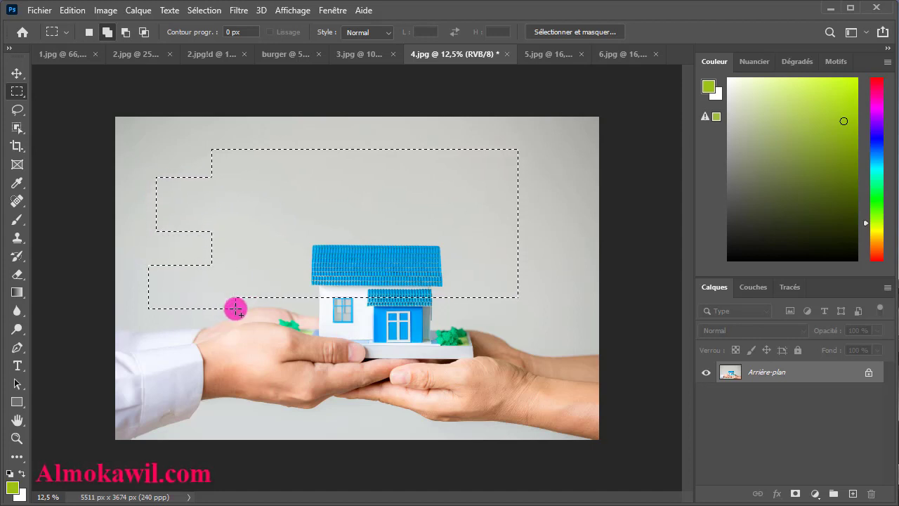
mouse_move(231, 394)
left_mouse_down()
mouse_move(348, 264)
mouse_move(445, 413)
left_mouse_up()
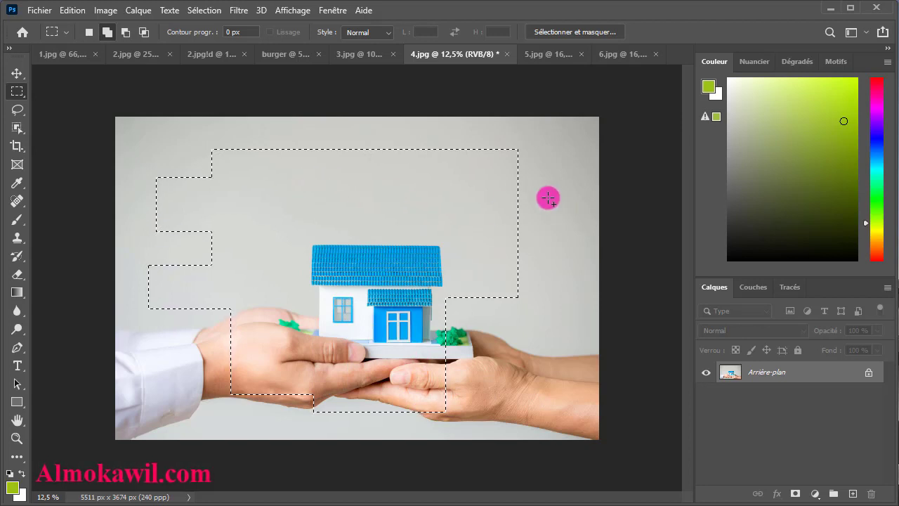
- Add three more rectangles on the right, extending the selection further down
left_click_drag(468, 190, 577, 244)
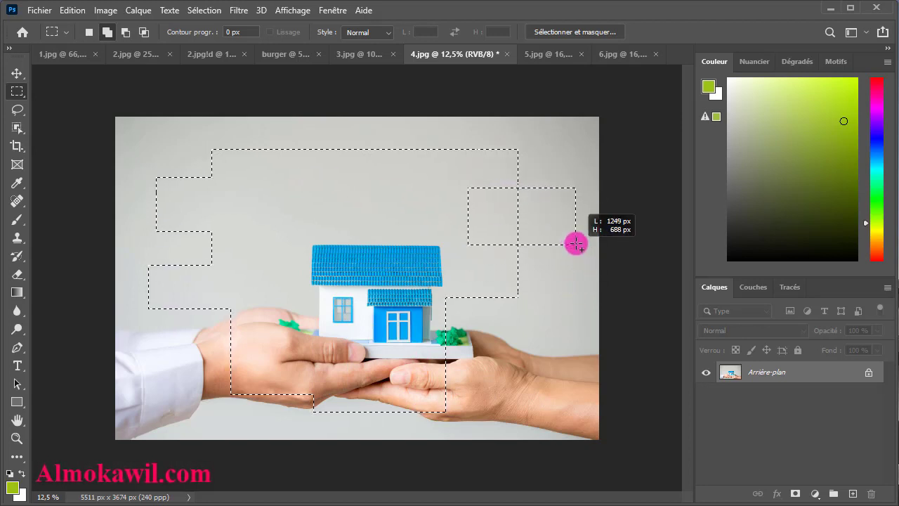
left_click_drag(389, 251, 538, 351)
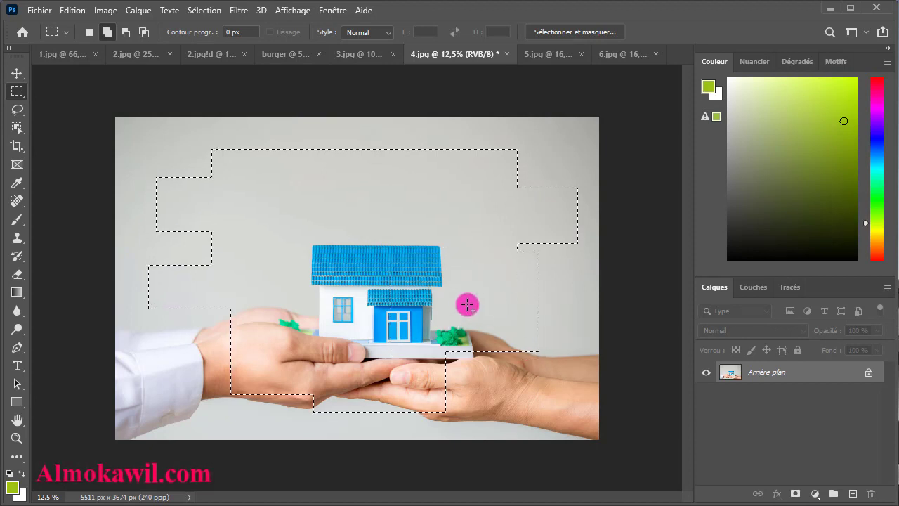
left_click_drag(412, 351, 506, 398)
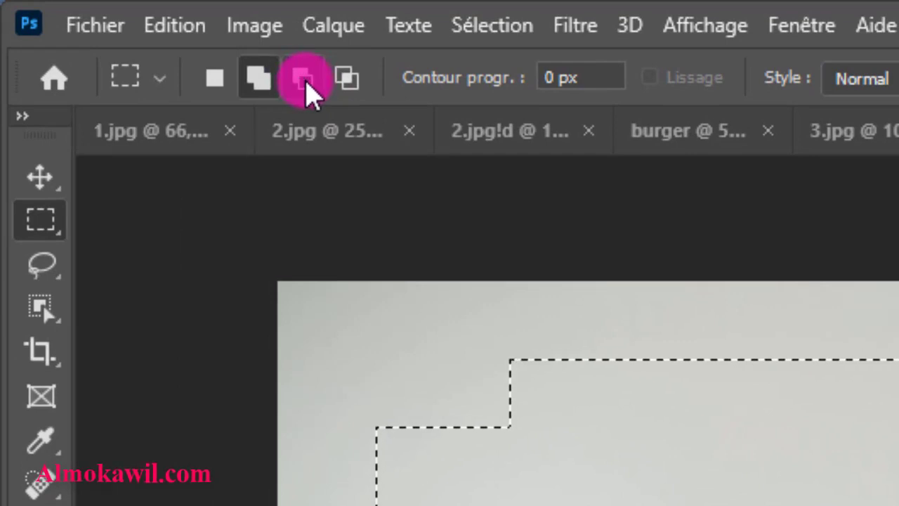
- In Subtract from selection mode, trim the stepped selection with several cutting rectangles
left_click(304, 79)
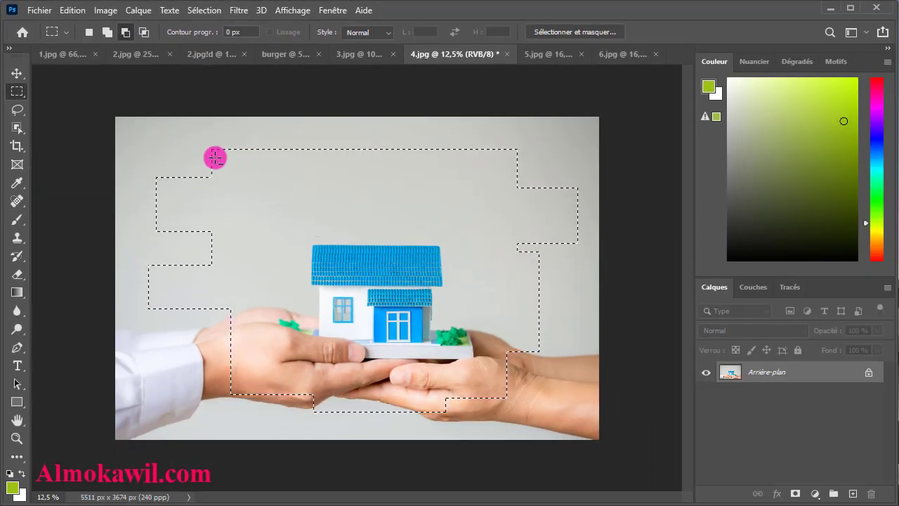
left_click_drag(141, 138, 298, 286)
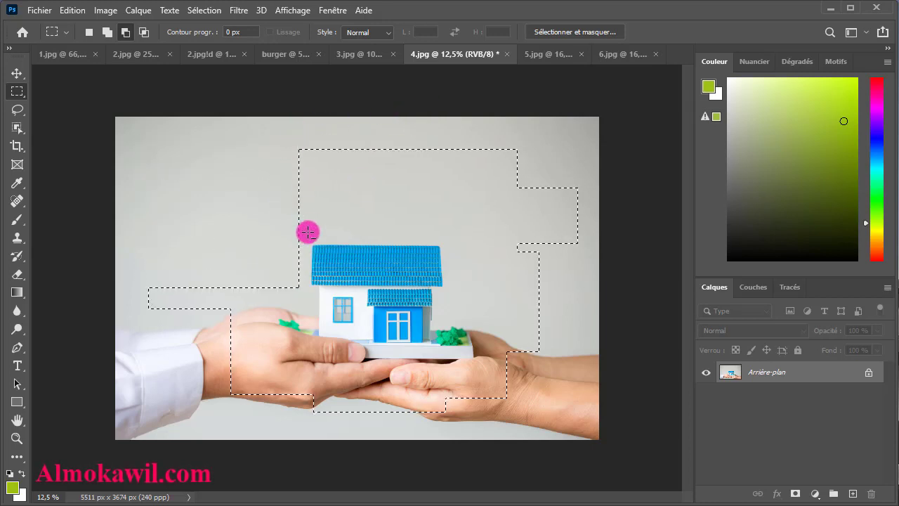
left_click_drag(563, 133, 455, 300)
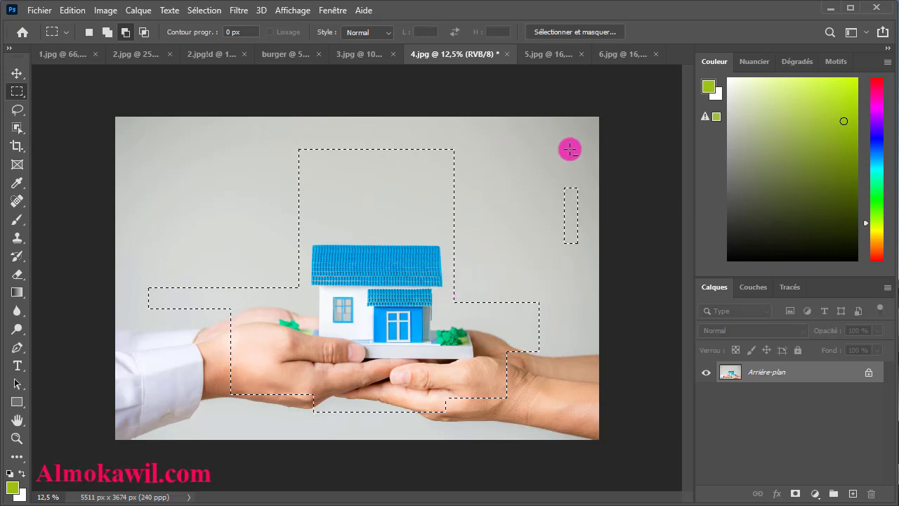
left_click_drag(496, 134, 253, 227)
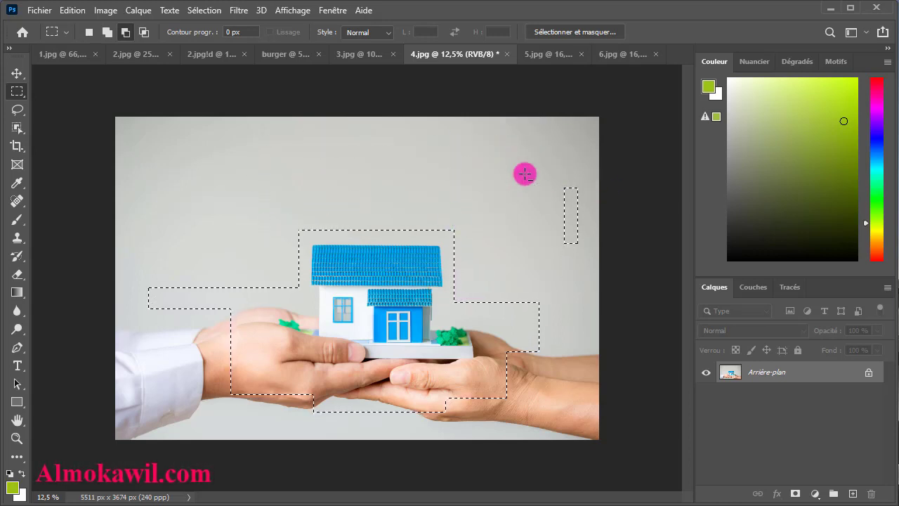
left_click_drag(497, 170, 597, 280)
left_click_drag(586, 179, 489, 417)
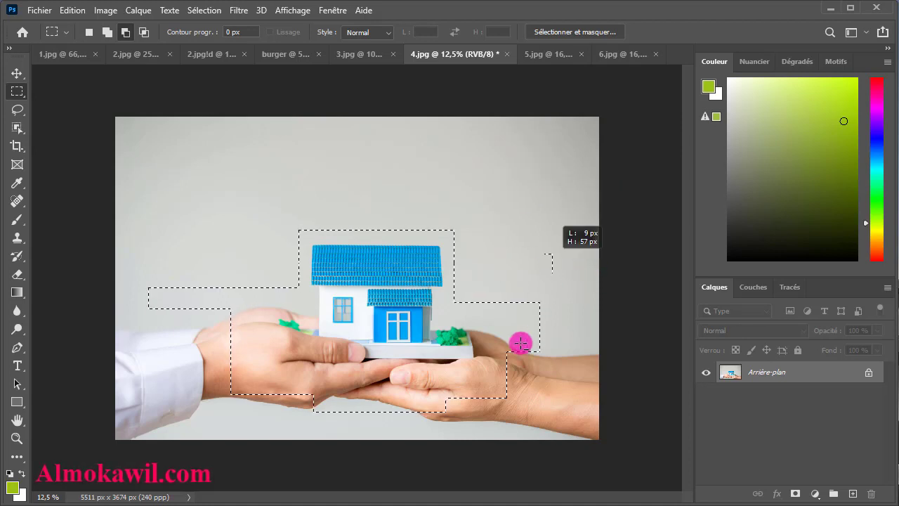
left_click_drag(522, 388, 214, 407)
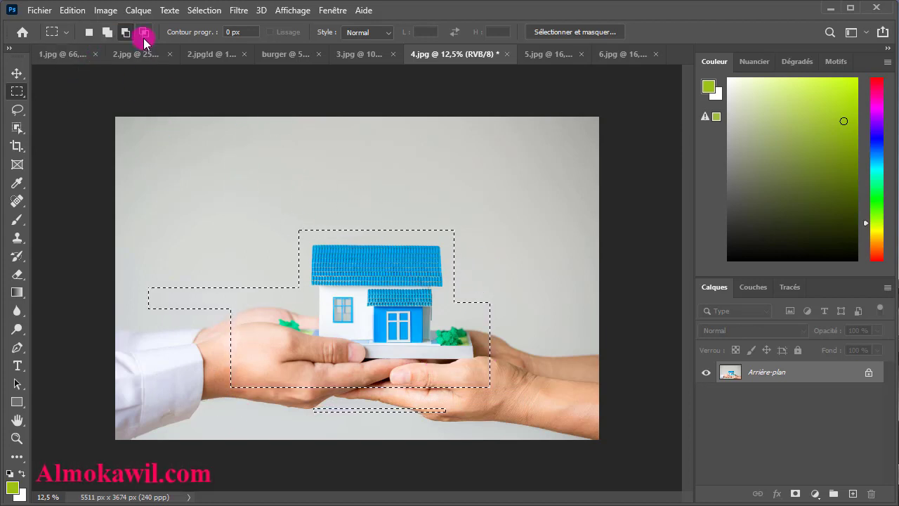
- Deselect, select an upper-left background rectangle, and subtract small rectangular holes from it
left_click(222, 111)
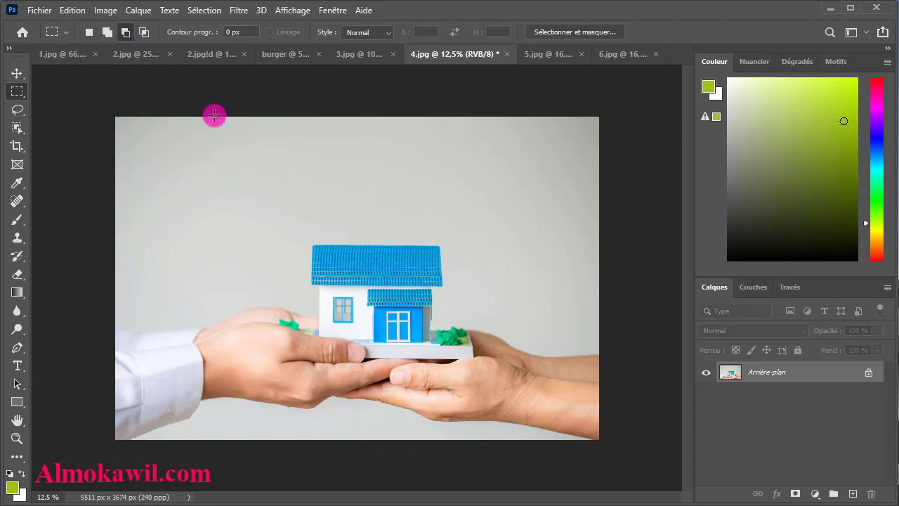
left_click(122, 32)
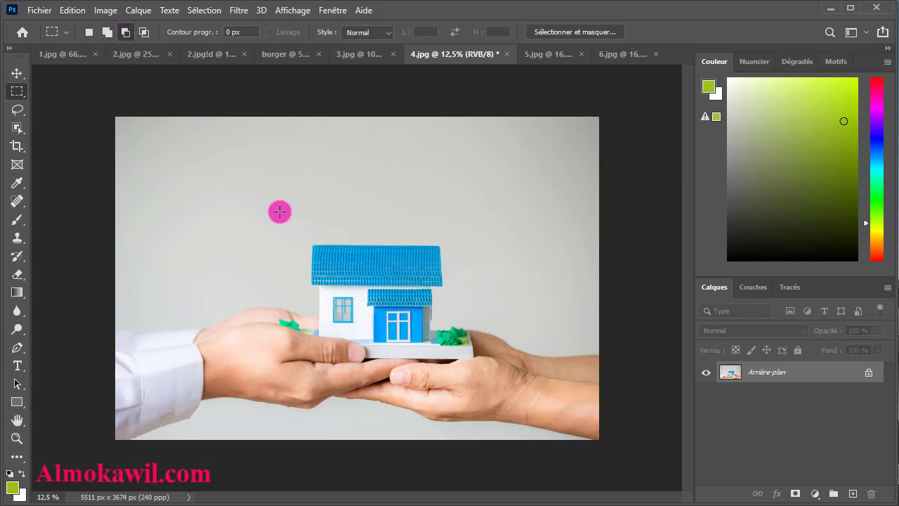
left_click_drag(140, 138, 341, 231)
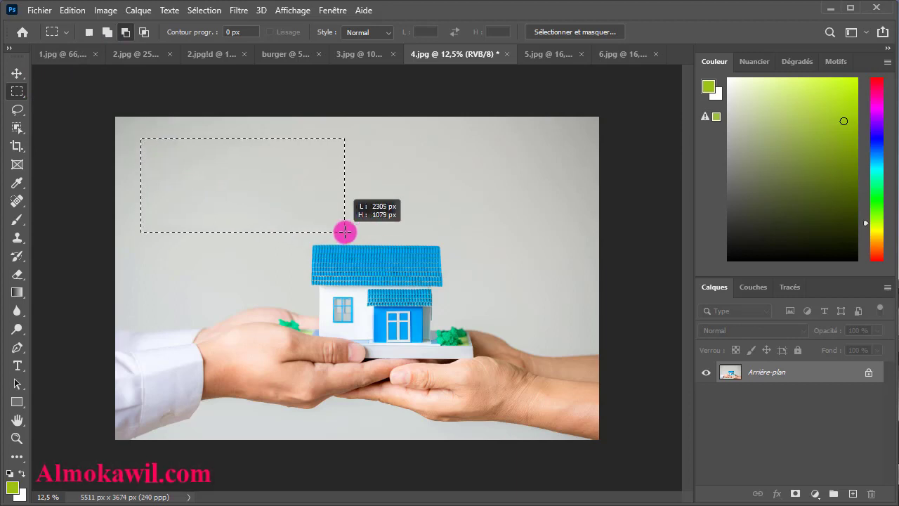
left_click(125, 32)
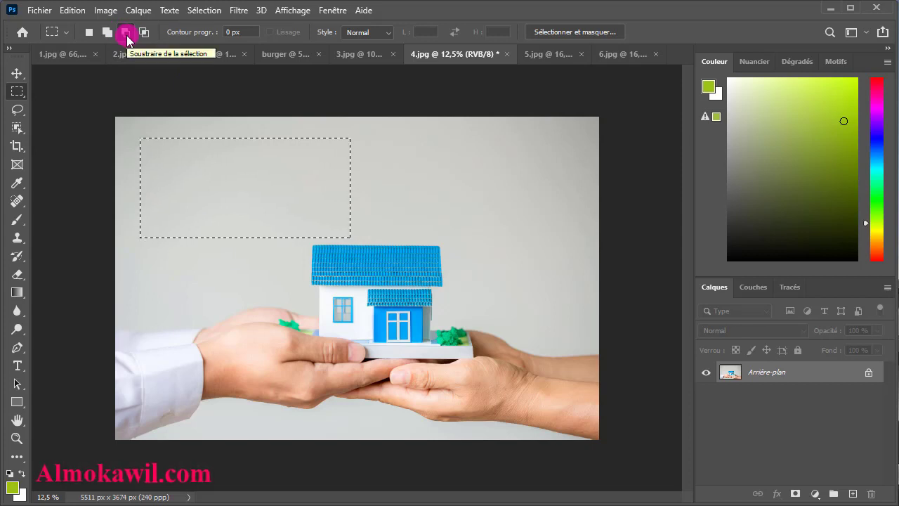
left_click(178, 151)
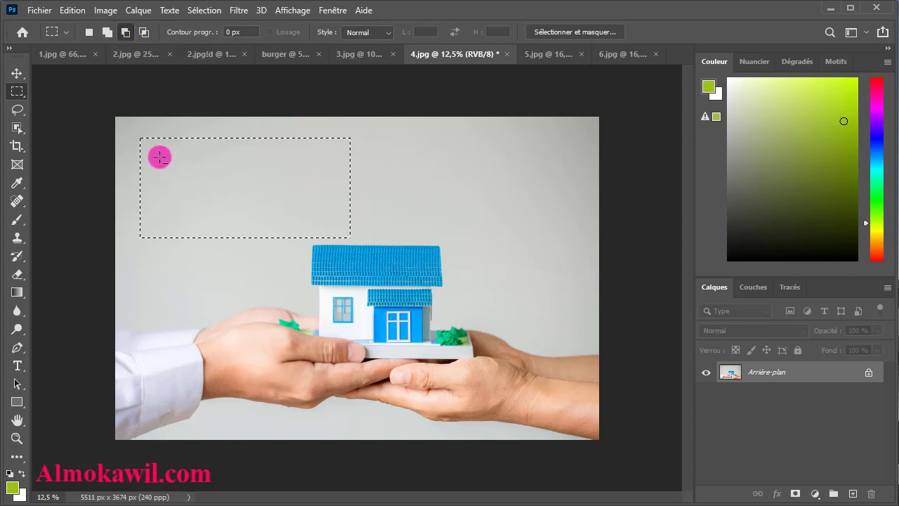
left_click_drag(160, 156, 205, 187)
left_click_drag(243, 164, 278, 188)
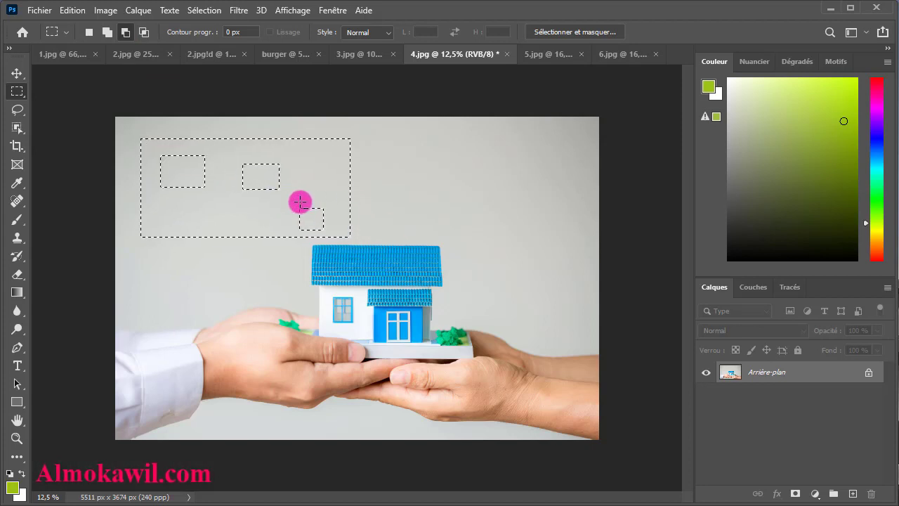
- Drag the Teinte slider in Teinte/Saturation (Ctrl+U) on the holed background selection
key("ctrl+u")
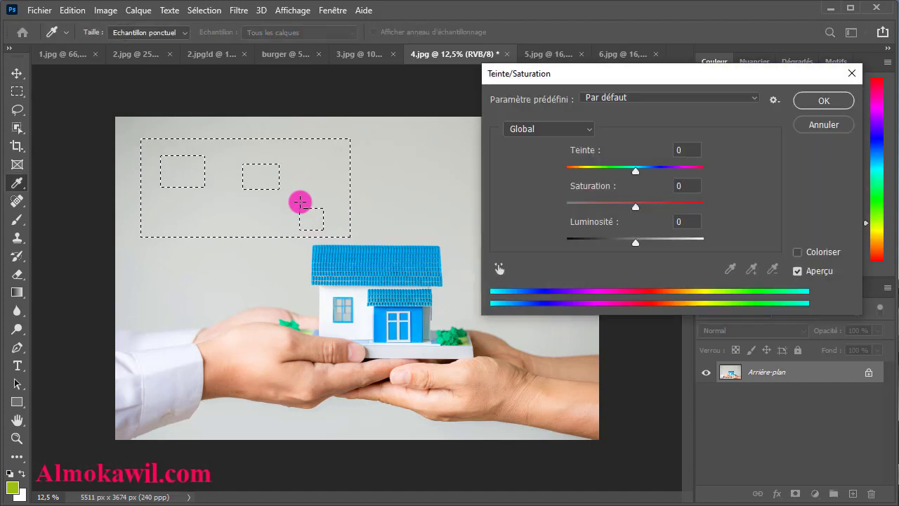
mouse_move(634, 173)
left_mouse_down()
mouse_move(562, 186)
mouse_move(703, 170)
left_mouse_up()
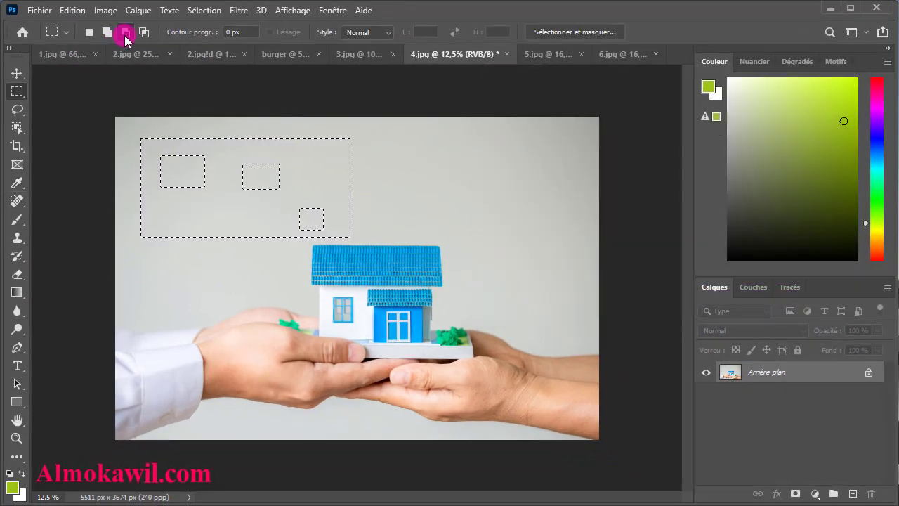
- Draw a large background rectangle, then intersect overlapping rectangles down to a small square left of the roof
left_click(389, 167)
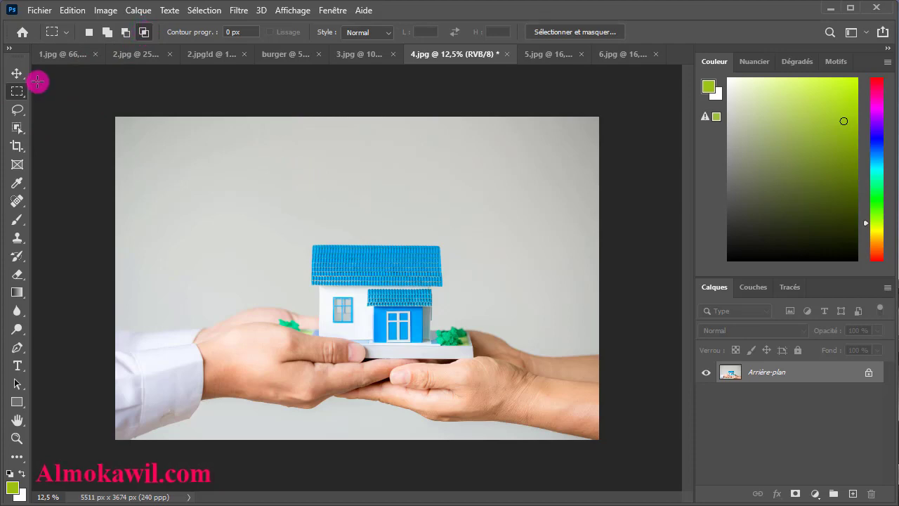
left_click_drag(136, 132, 424, 271)
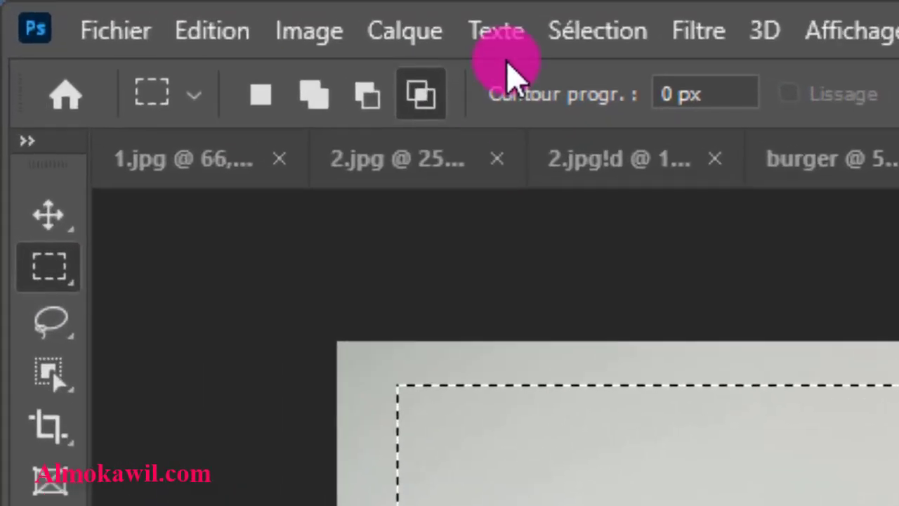
left_click(144, 32)
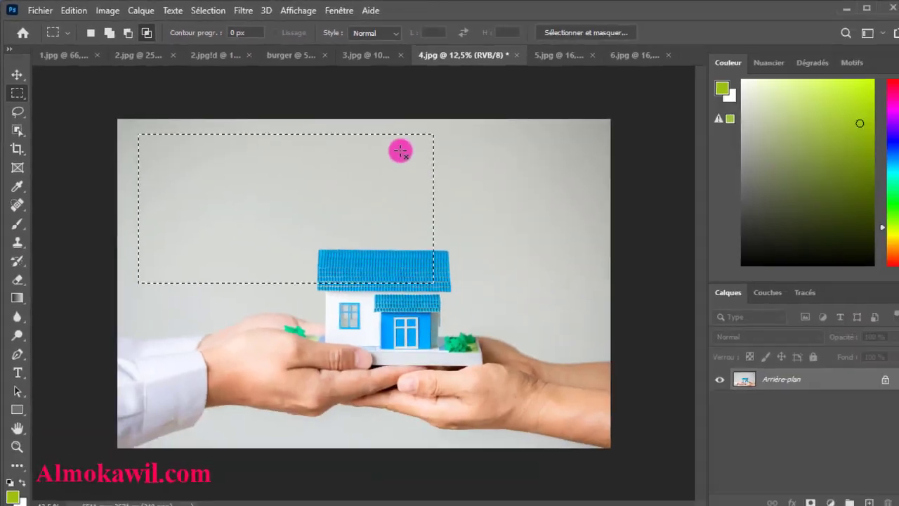
mouse_move(499, 154)
left_mouse_down()
mouse_move(207, 308)
mouse_move(228, 329)
left_mouse_up()
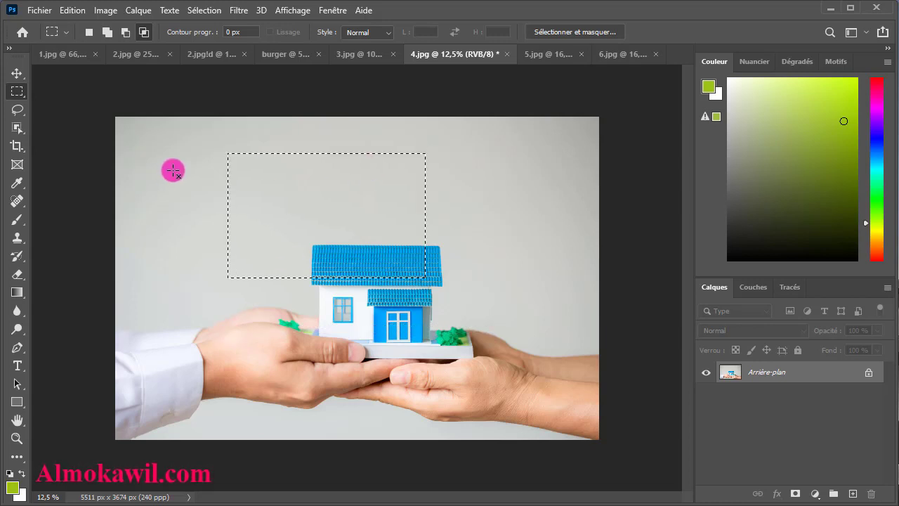
mouse_move(173, 170)
left_mouse_down()
mouse_move(274, 296)
mouse_move(285, 296)
left_mouse_up()
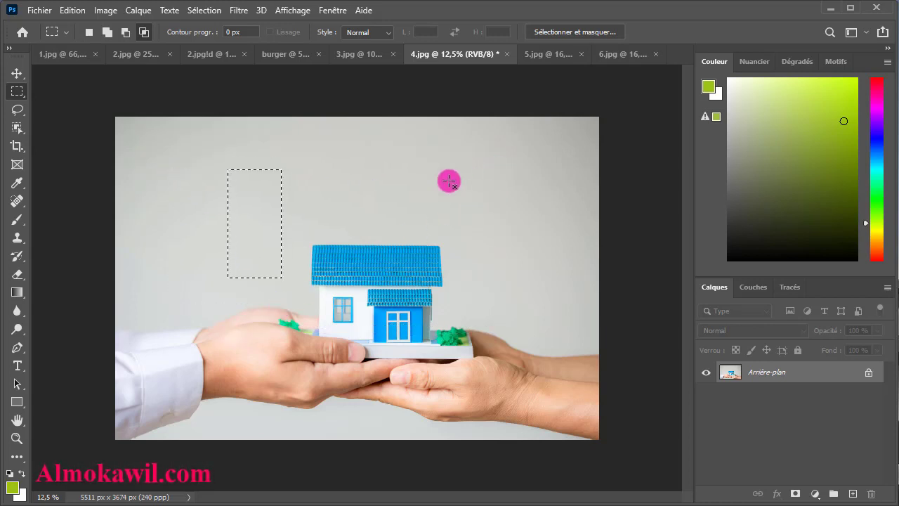
left_click_drag(502, 175, 243, 305)
mouse_move(159, 222)
left_mouse_down()
mouse_move(305, 309)
mouse_move(462, 314)
left_mouse_up()
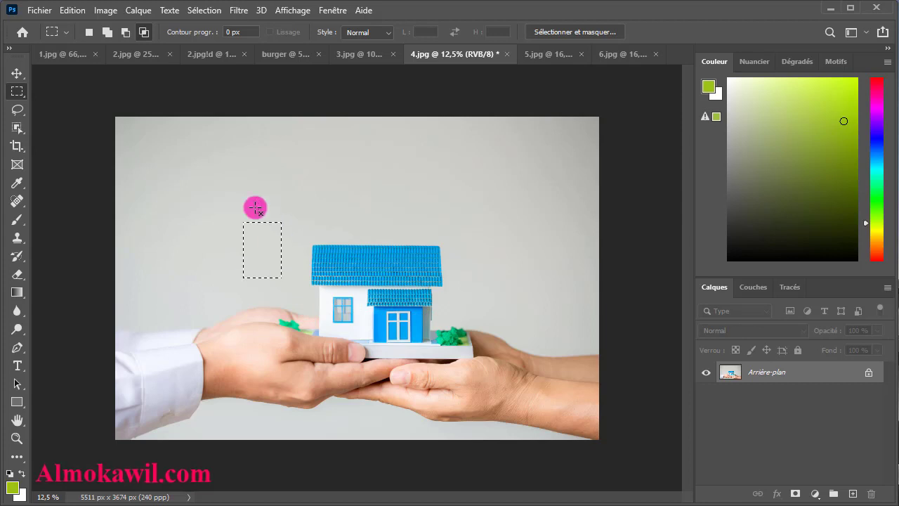
left_click_drag(245, 178, 342, 258)
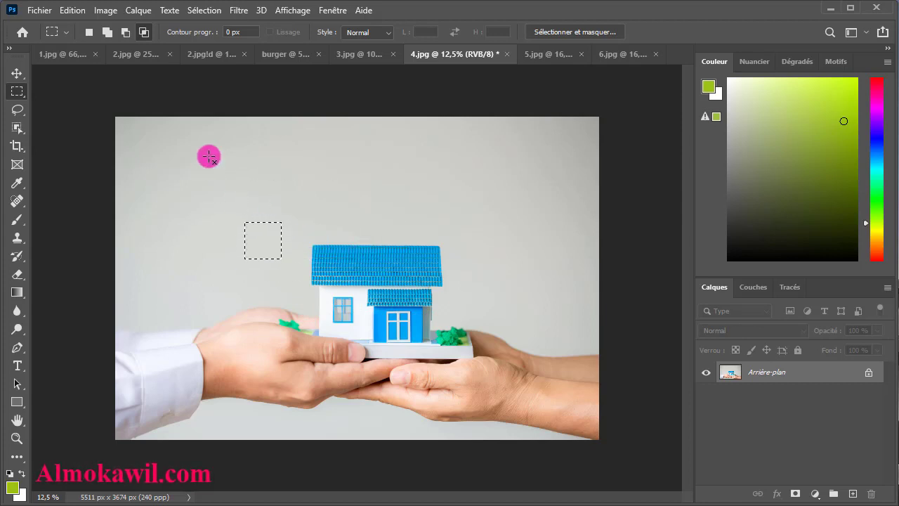
- Switch to the Elliptical Marquee, draw a circle over the house's left side, then show 2.jpg!d
right_click(16, 91)
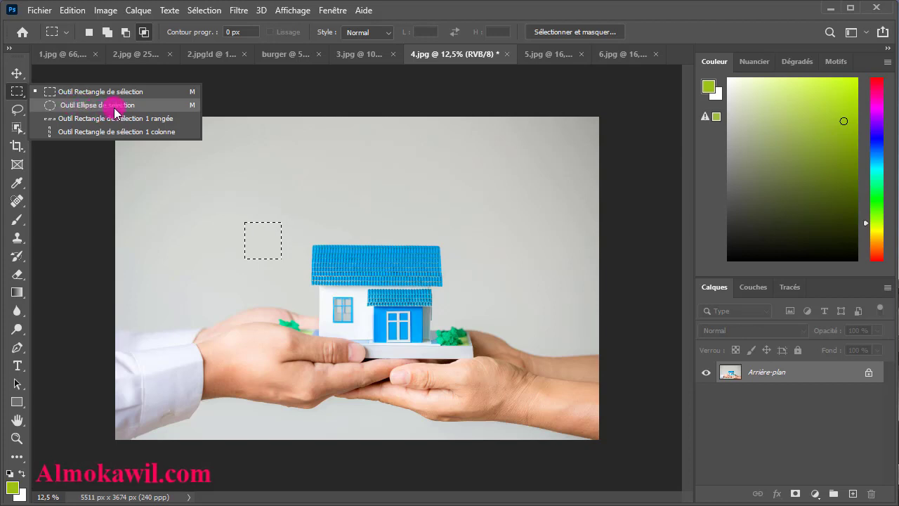
left_click(115, 112)
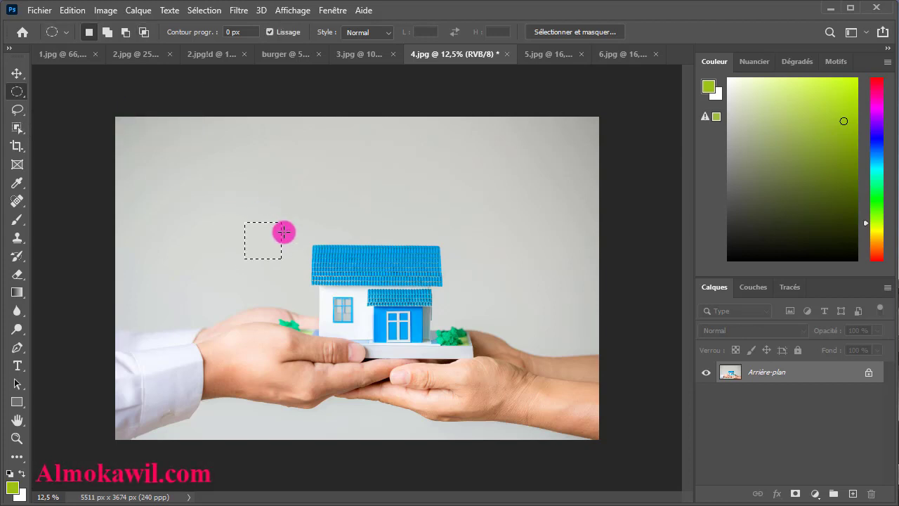
right_click(17, 92)
left_click(61, 104)
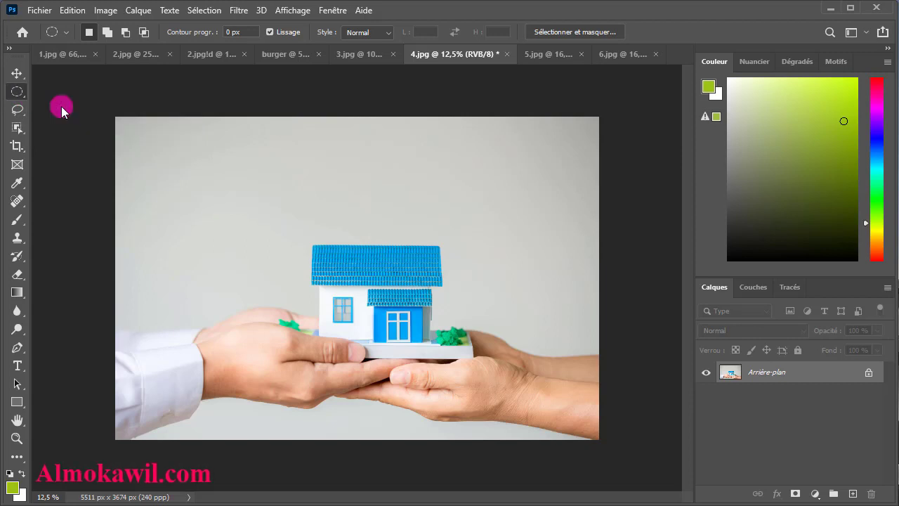
left_click_drag(200, 165, 375, 334)
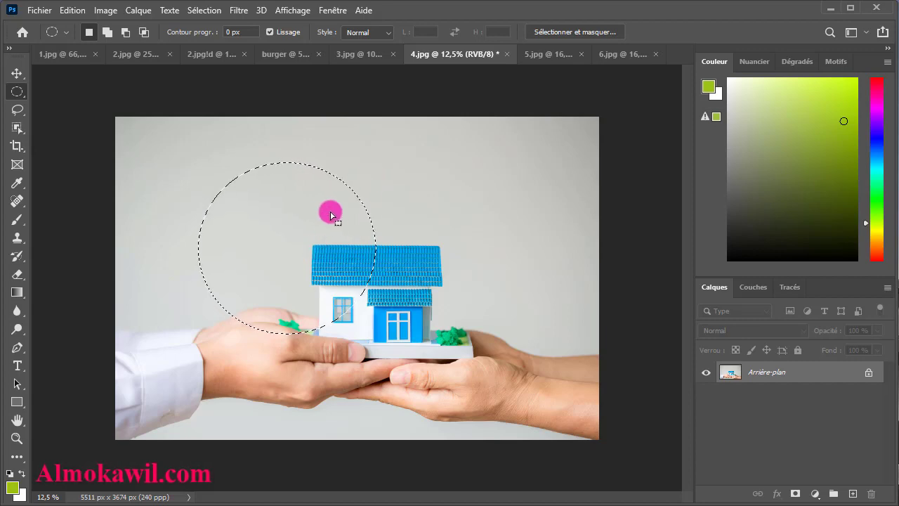
left_click(223, 54)
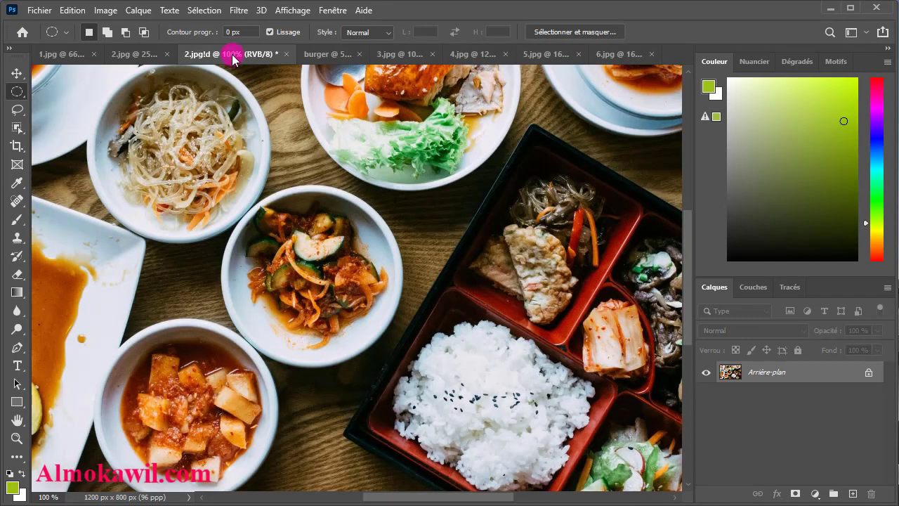
- Draw a 264 × 212 px ellipse from the middle bowl, then deselect it
right_click(18, 91)
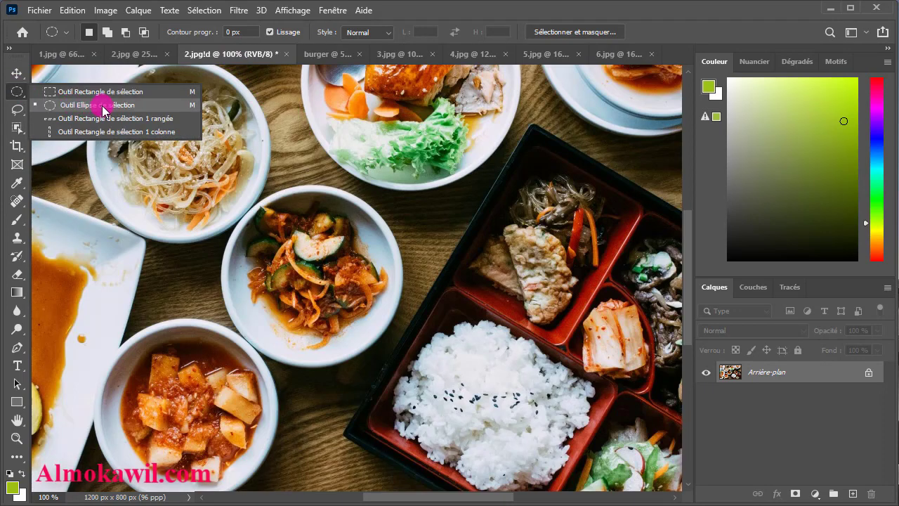
left_click(134, 109)
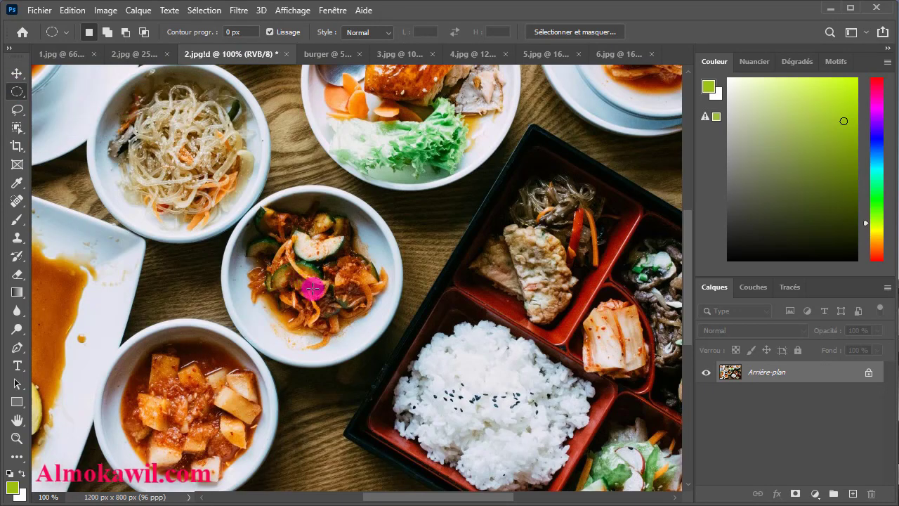
mouse_move(309, 289)
left_mouse_down()
mouse_move(467, 141)
mouse_move(464, 108)
mouse_move(464, 136)
left_mouse_up()
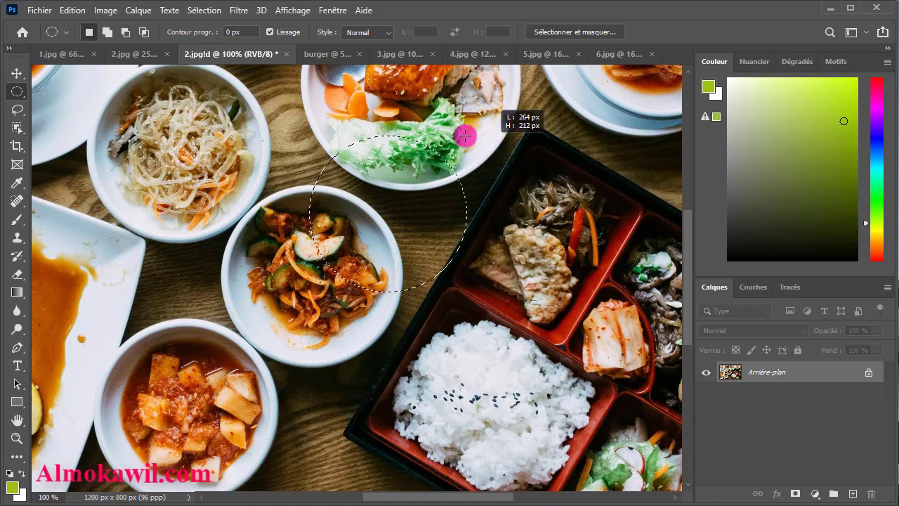
left_click_drag(464, 136, 465, 136)
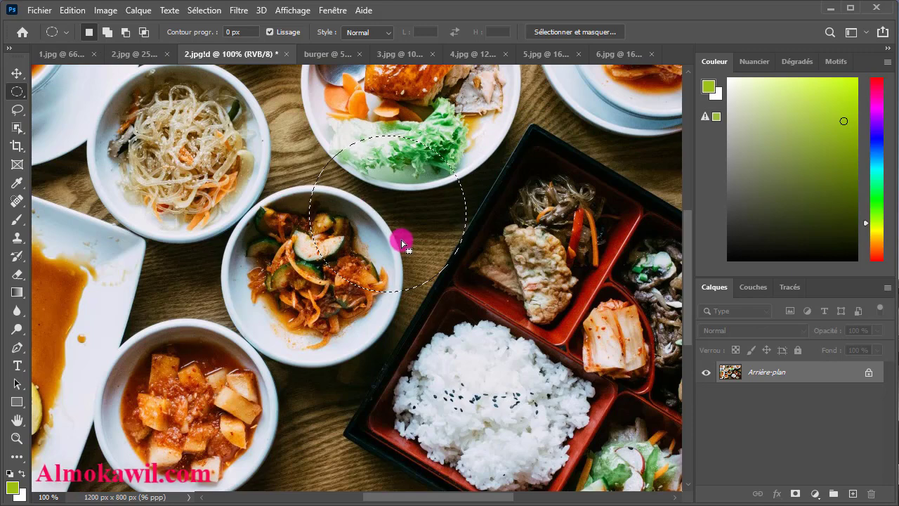
left_click(353, 321)
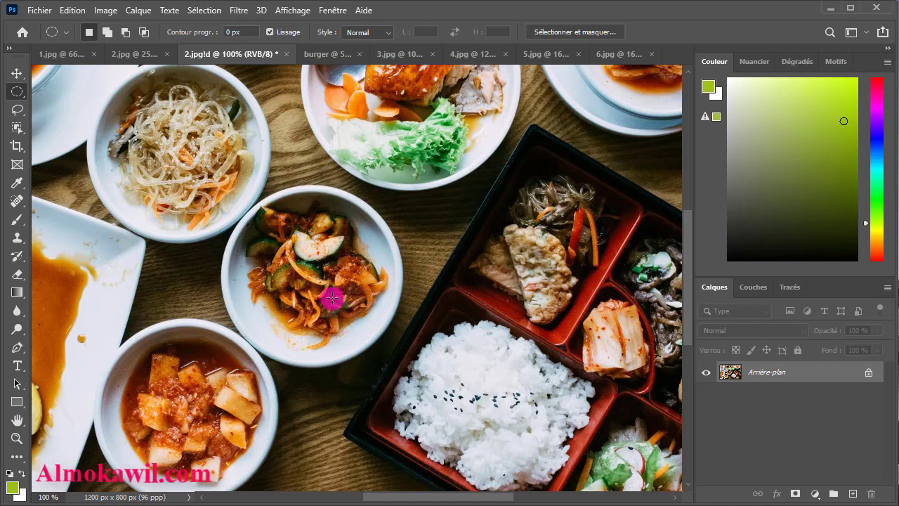
- Draw elliptical selections over the cucumber bowl and the tray, then deselect
mouse_move(417, 274)
left_mouse_down()
mouse_move(432, 245)
mouse_move(590, 109)
mouse_move(418, 274)
left_mouse_up()
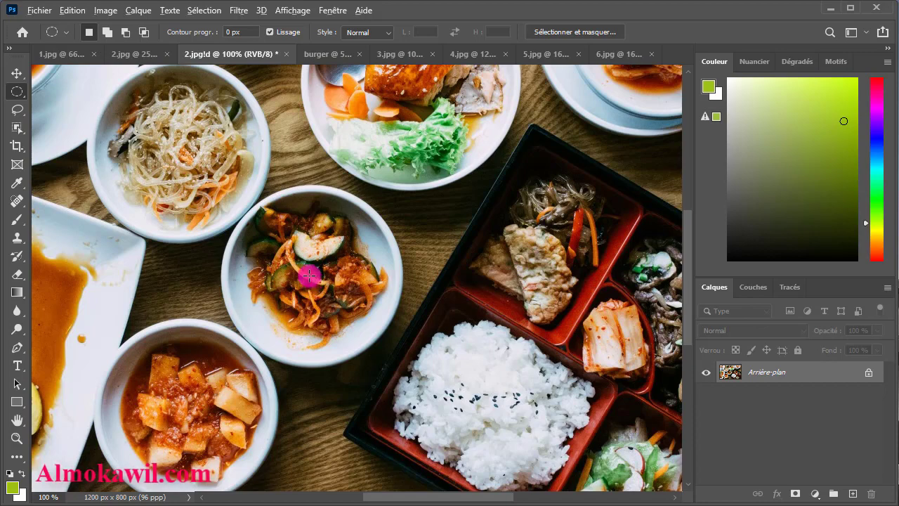
left_click_drag(308, 275, 397, 369)
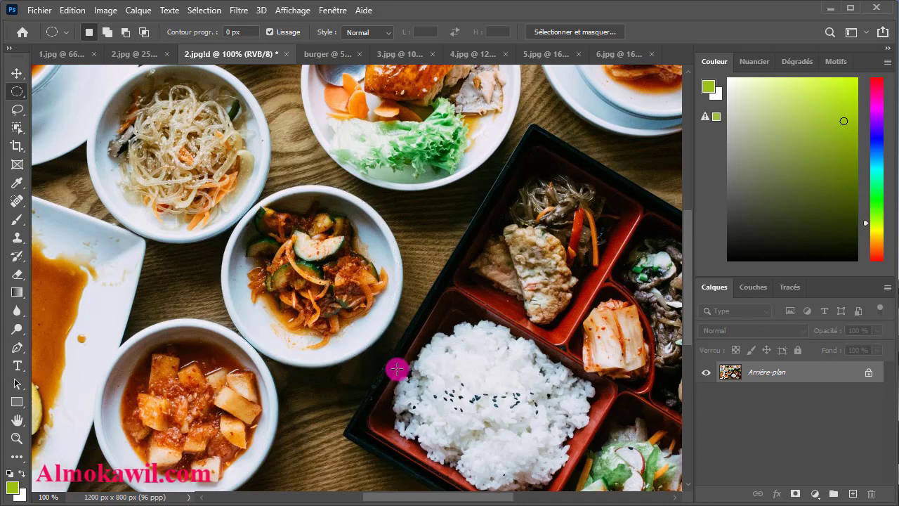
left_click_drag(432, 237, 436, 242)
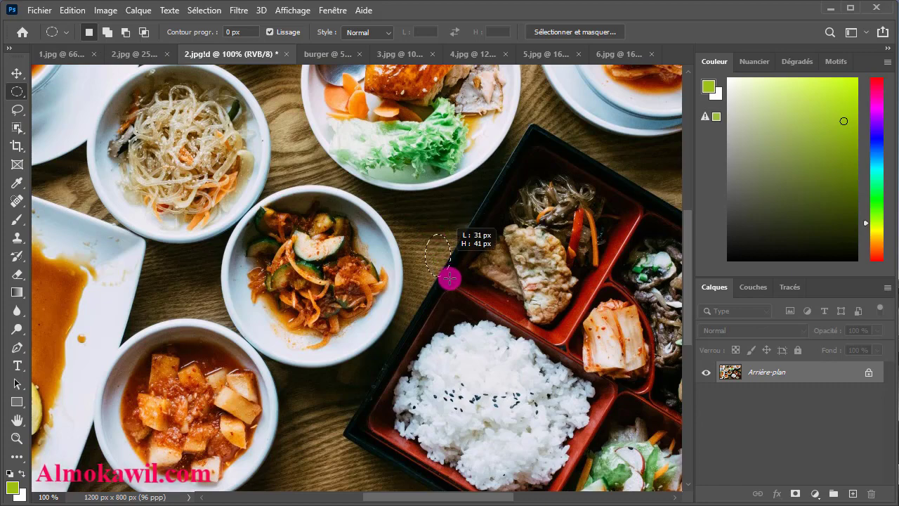
mouse_move(437, 243)
left_mouse_down()
mouse_move(565, 390)
mouse_move(467, 276)
left_mouse_up()
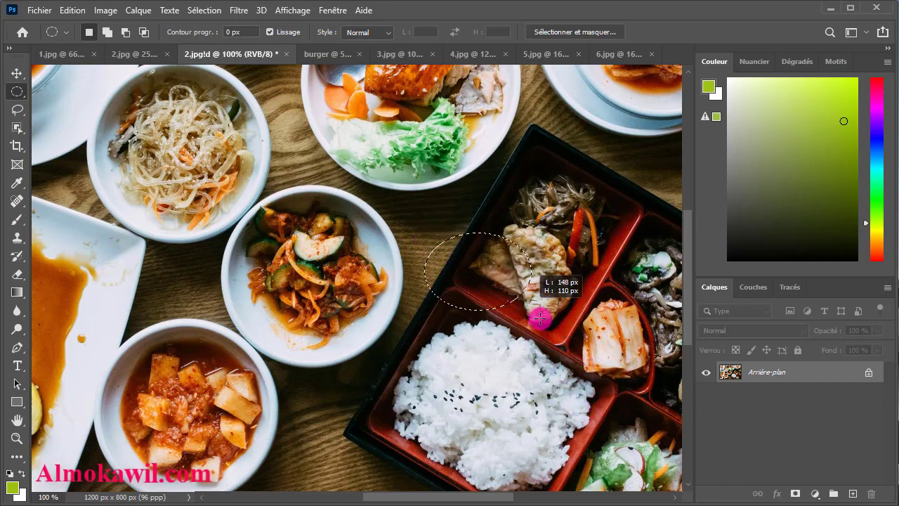
left_click_drag(468, 277, 567, 351)
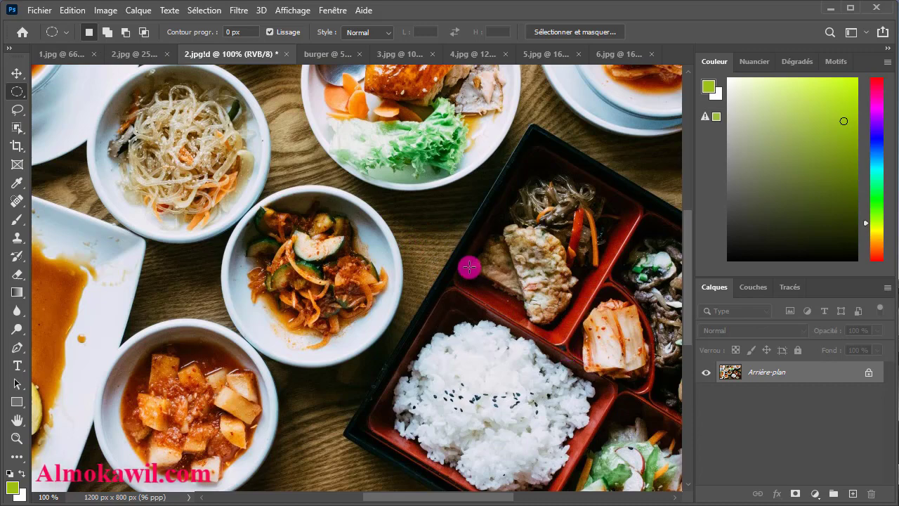
left_click(429, 248)
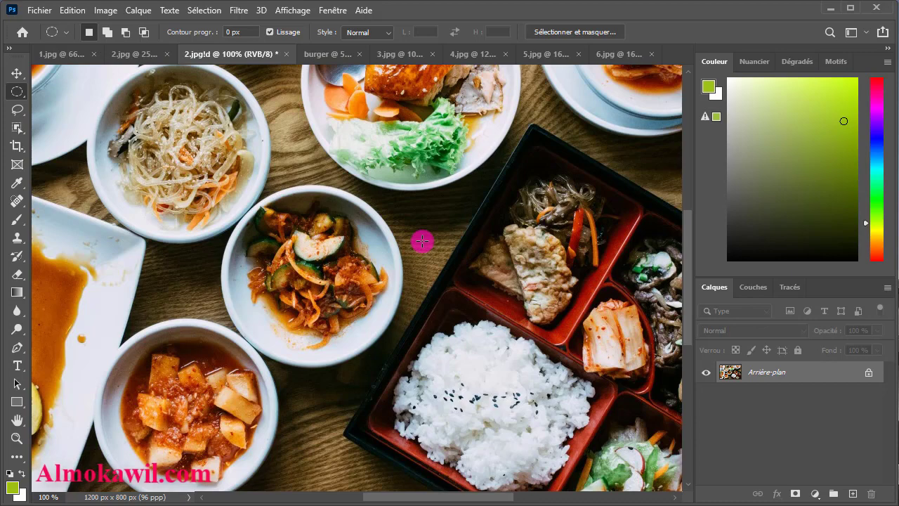
- Draw one more ellipse over the tray and clear it, leaving nothing selected
left_click_drag(422, 241, 466, 289)
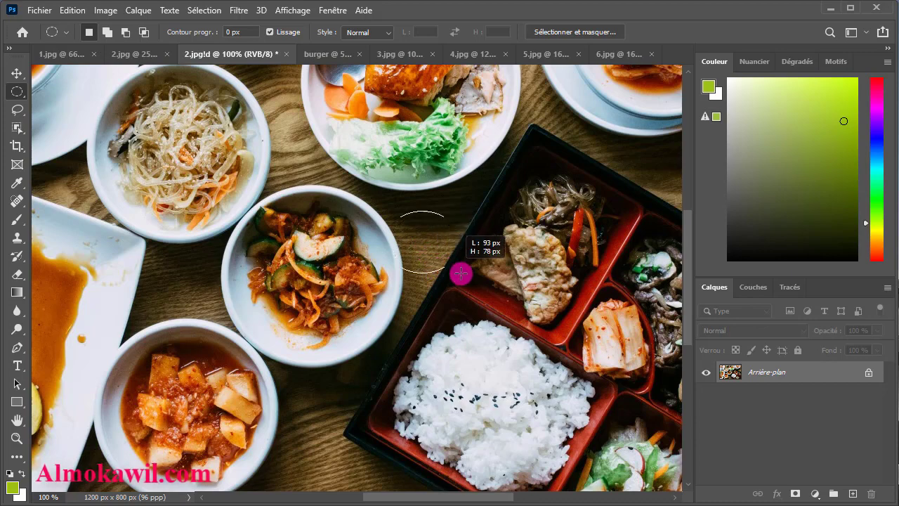
mouse_move(465, 289)
left_mouse_down()
mouse_move(537, 345)
mouse_move(512, 307)
left_mouse_up()
left_click(513, 308)
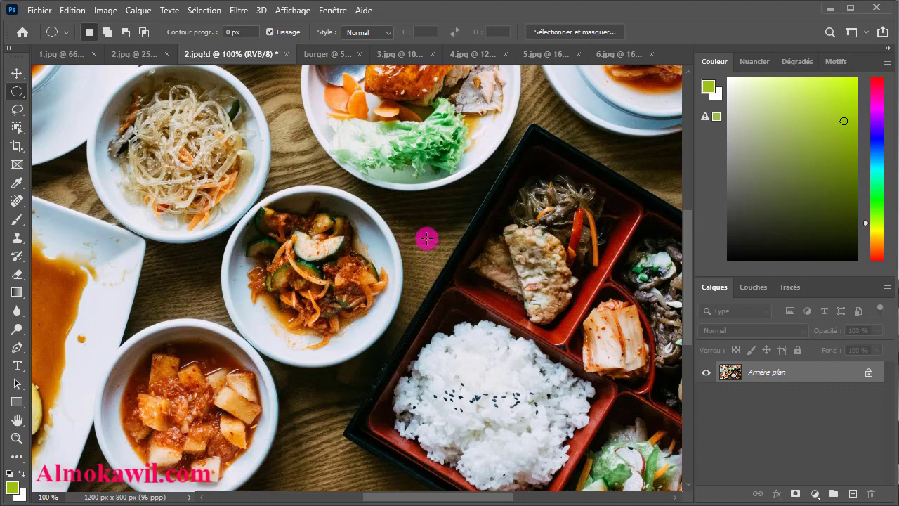
mouse_move(426, 238)
left_mouse_down()
mouse_move(467, 290)
mouse_move(454, 261)
left_mouse_up()
mouse_move(426, 239)
left_mouse_down()
mouse_move(540, 421)
mouse_move(532, 407)
mouse_move(576, 445)
mouse_move(572, 459)
mouse_move(561, 426)
mouse_move(568, 410)
mouse_move(584, 429)
mouse_move(570, 409)
mouse_move(582, 401)
mouse_move(572, 366)
mouse_move(537, 311)
mouse_move(538, 341)
mouse_move(514, 290)
mouse_move(243, 238)
mouse_move(213, 321)
mouse_move(211, 372)
mouse_move(220, 305)
mouse_move(358, 254)
mouse_move(407, 176)
mouse_move(484, 159)
mouse_move(428, 133)
mouse_move(355, 119)
mouse_move(368, 92)
mouse_move(342, 122)
mouse_move(315, 121)
mouse_move(341, 112)
mouse_move(311, 116)
mouse_move(341, 113)
mouse_move(393, 165)
mouse_move(468, 194)
mouse_move(506, 231)
mouse_move(401, 177)
mouse_move(184, 144)
mouse_move(226, 137)
mouse_move(217, 114)
mouse_move(189, 109)
mouse_move(227, 126)
mouse_move(345, 222)
left_mouse_up()
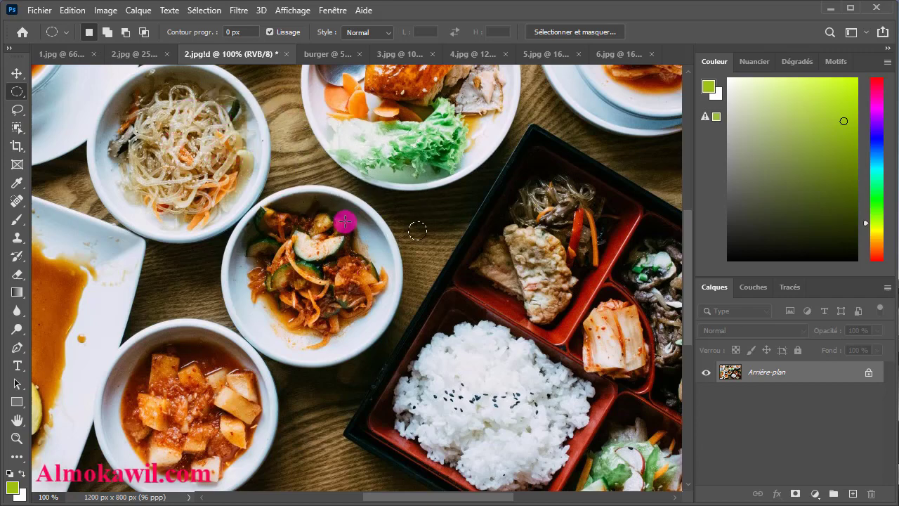
left_click(428, 216)
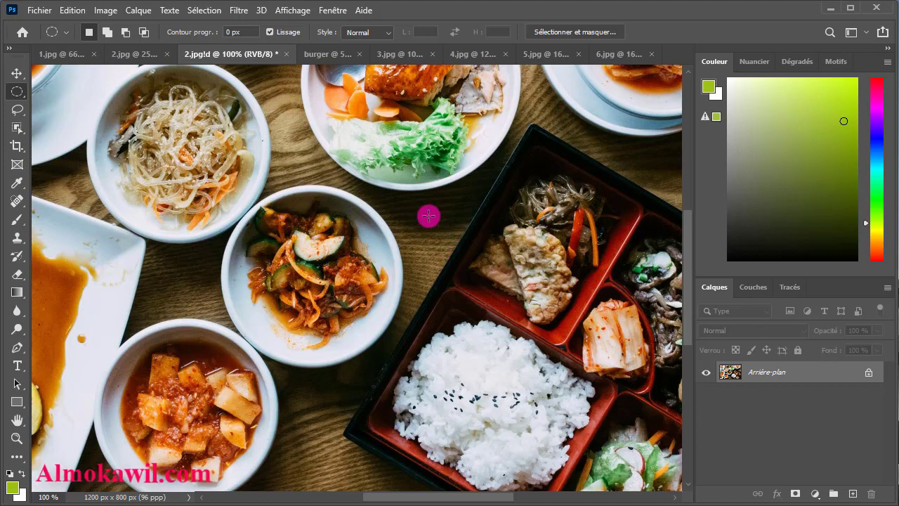
mouse_move(428, 216)
left_mouse_down()
mouse_move(507, 287)
mouse_move(477, 241)
mouse_move(427, 220)
mouse_move(427, 208)
mouse_move(455, 232)
mouse_move(541, 264)
mouse_move(579, 295)
mouse_move(568, 303)
mouse_move(529, 285)
mouse_move(545, 255)
mouse_move(542, 281)
left_mouse_up()
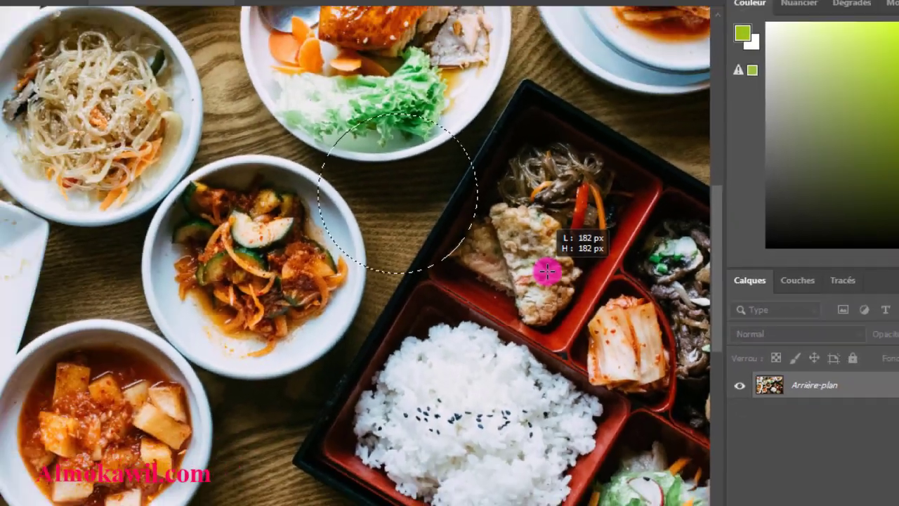
left_click_drag(522, 231, 549, 279)
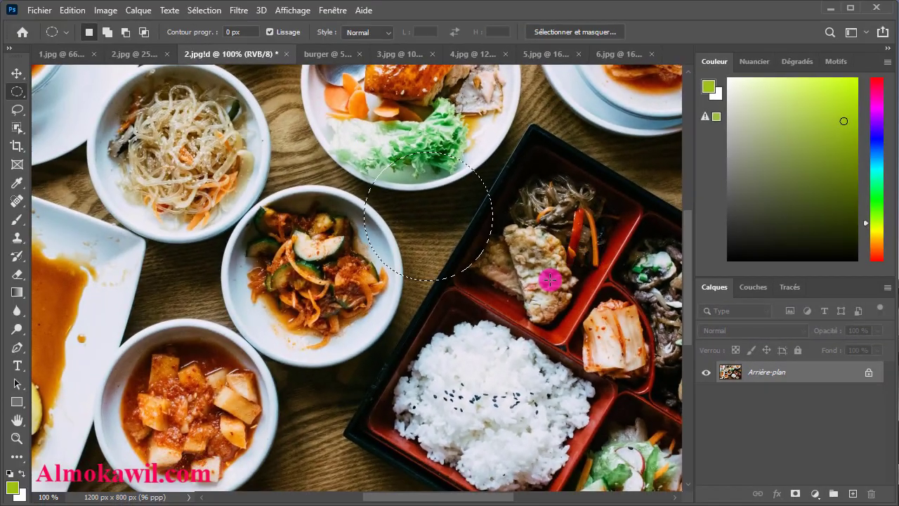
left_click(549, 280)
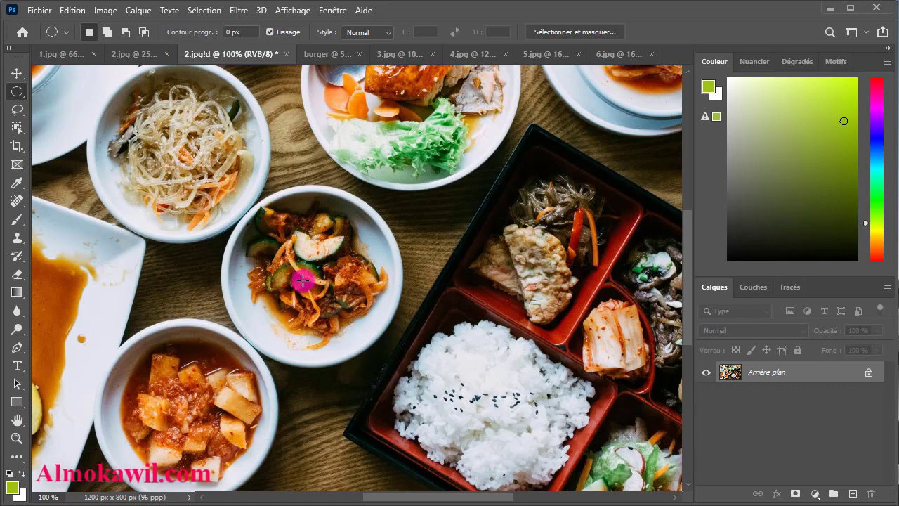
- Drag an elliptical selection of about 253 × 234 px around the cucumber kimchi bowl
mouse_move(302, 280)
left_mouse_down()
mouse_move(397, 196)
mouse_move(390, 198)
left_mouse_up()
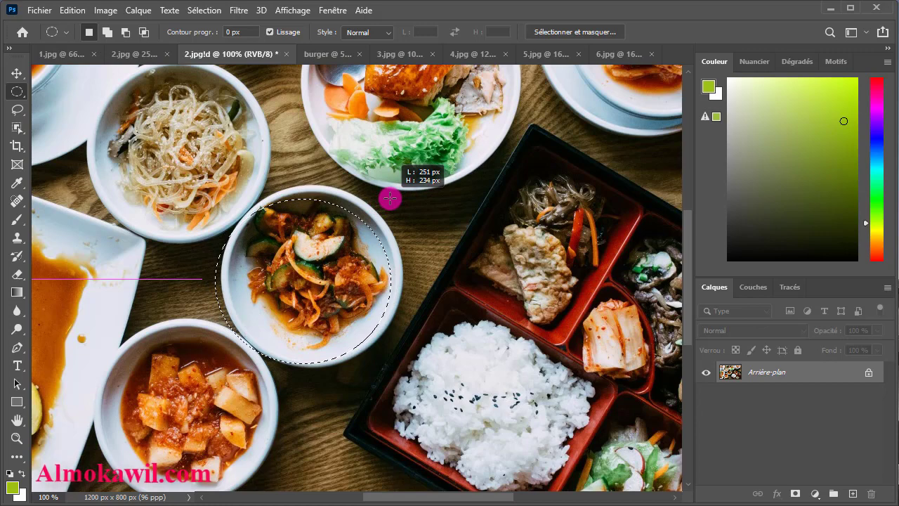
left_click_drag(390, 198, 391, 198)
left_click(390, 198)
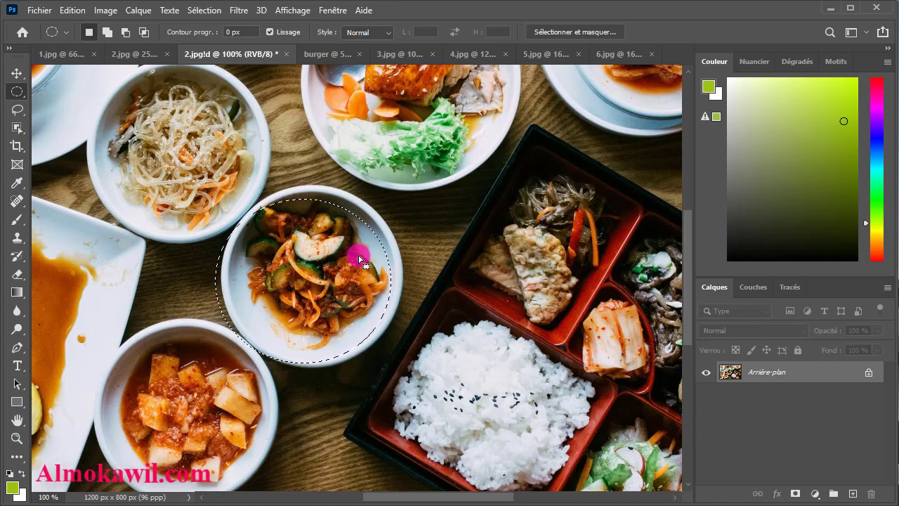
key("ctrl+u")
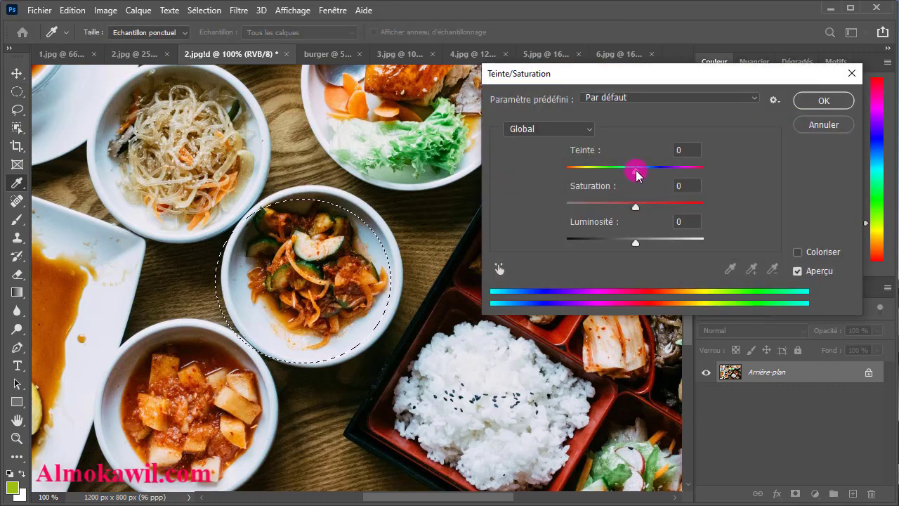
mouse_move(631, 174)
left_mouse_down()
mouse_move(608, 171)
mouse_move(615, 174)
left_mouse_up()
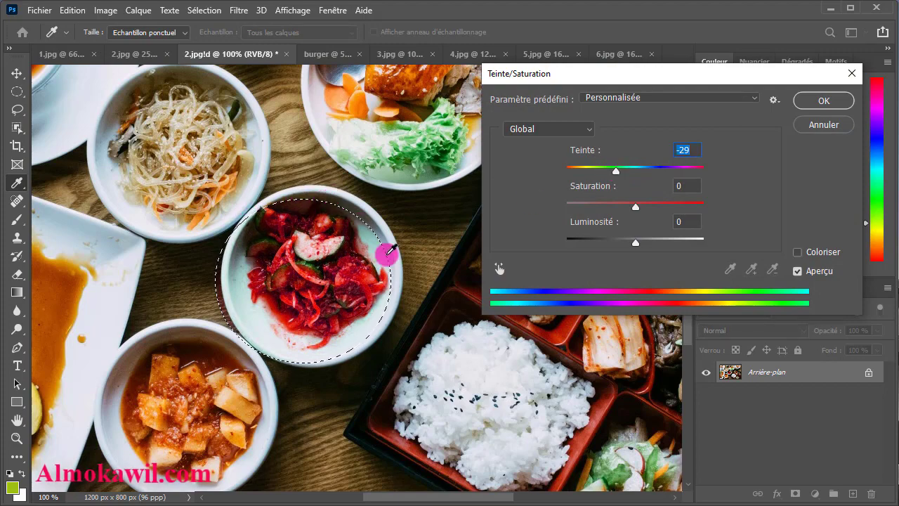
left_click(826, 125)
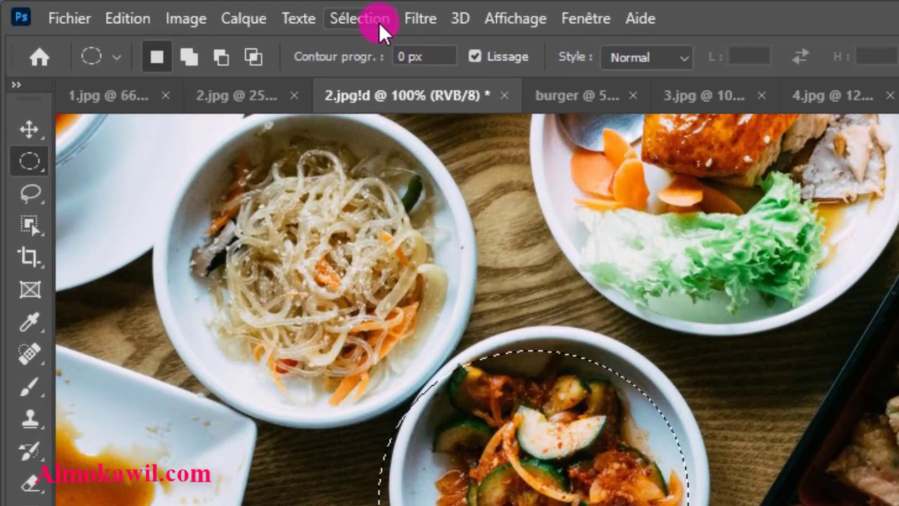
- Transform the elliptical selection to about 104% wide and 111% tall to hug the cucumber bowl's rim
left_click(378, 21)
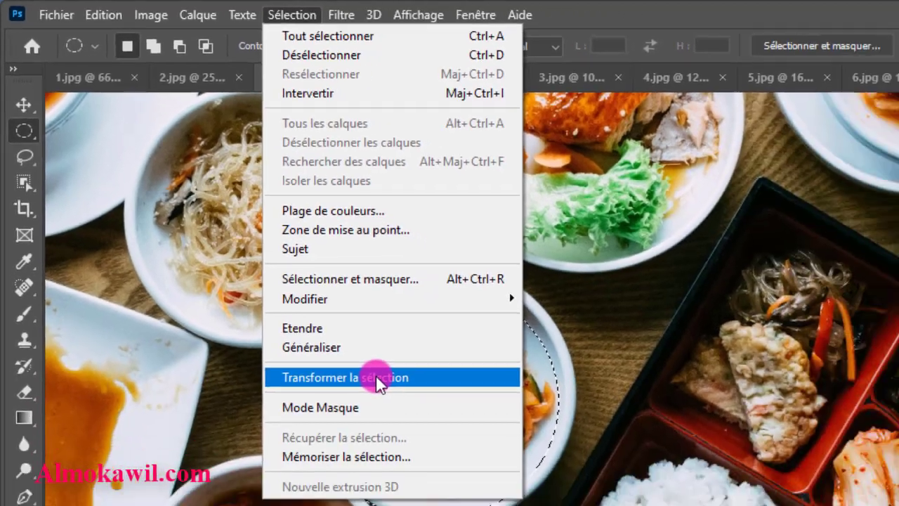
left_click(465, 466)
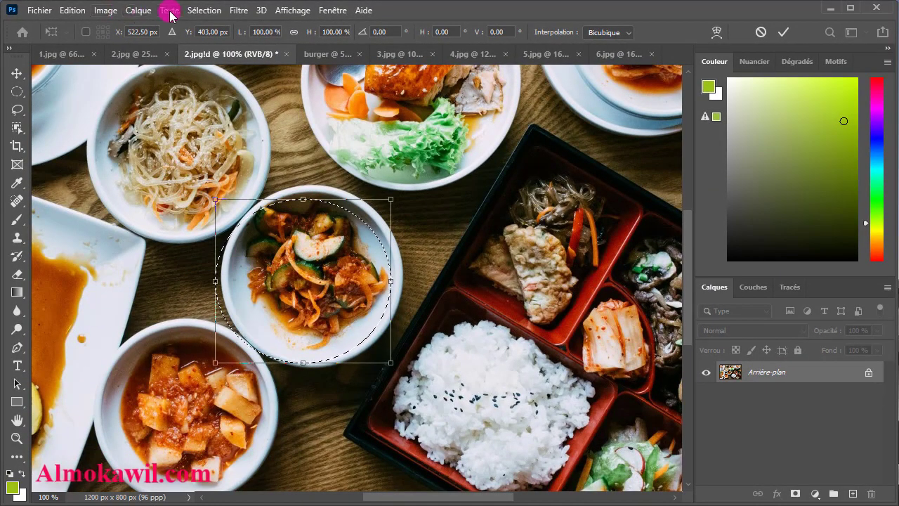
left_click(191, 13)
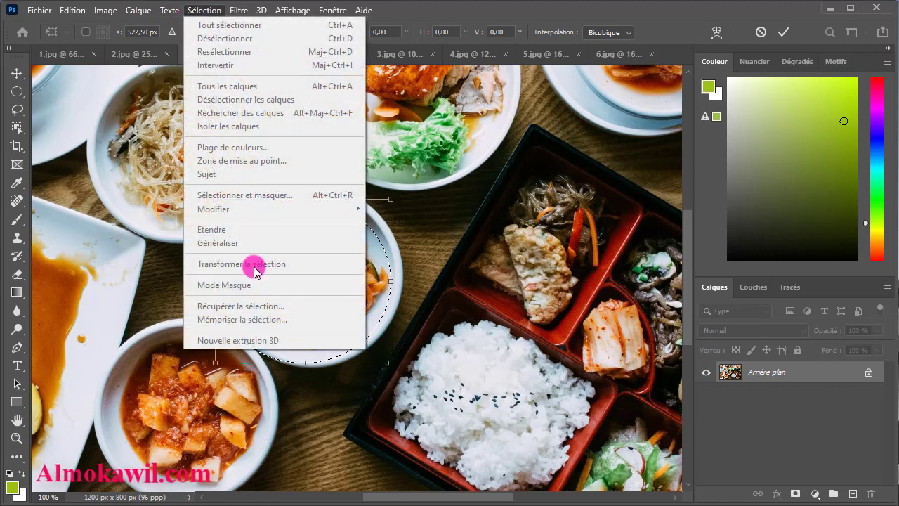
left_click(414, 225)
left_click_drag(302, 200, 305, 185)
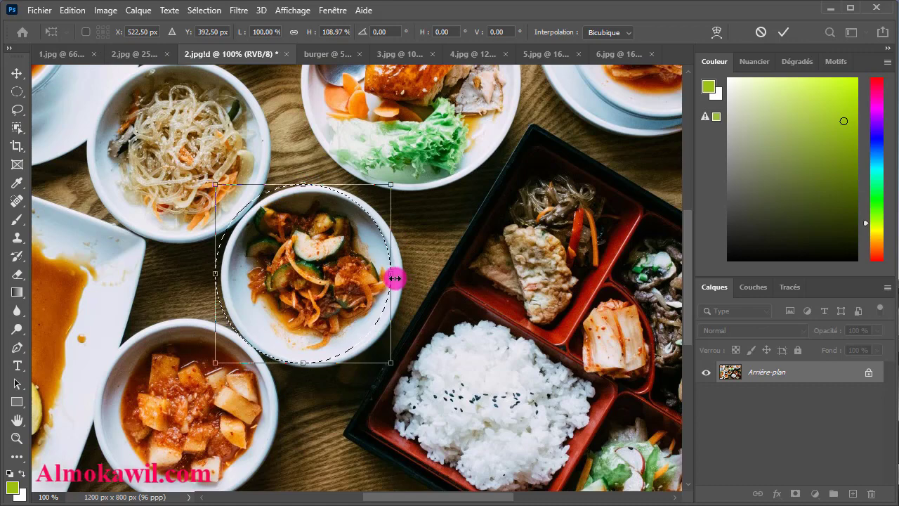
left_click_drag(395, 278, 410, 274)
left_click_drag(310, 361, 309, 366)
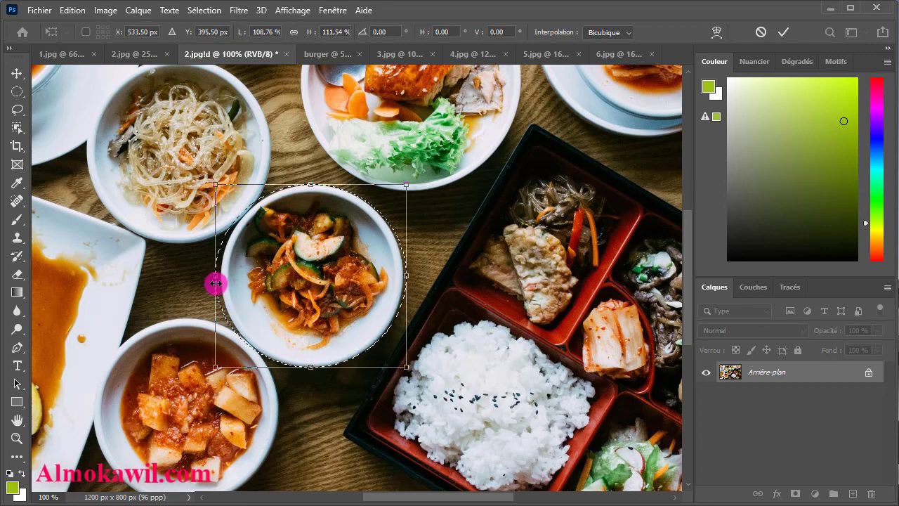
left_click_drag(215, 281, 220, 281)
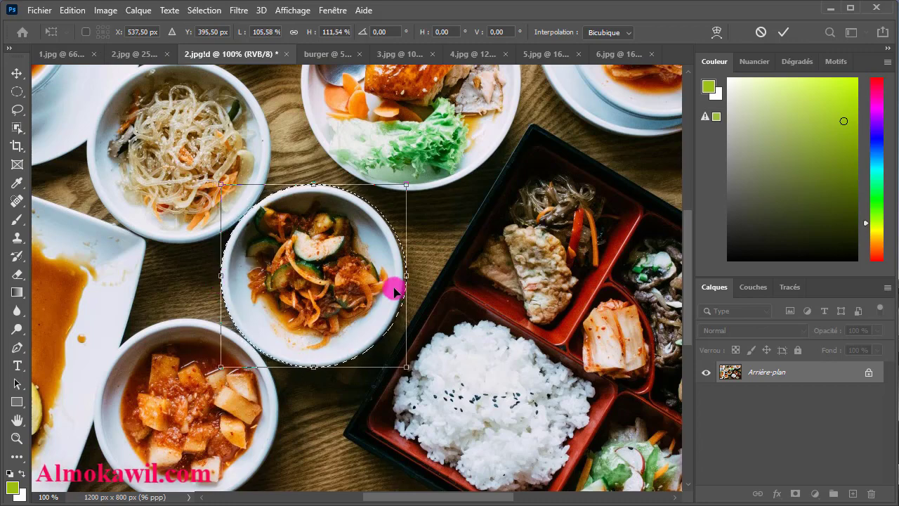
left_click_drag(408, 277, 406, 277)
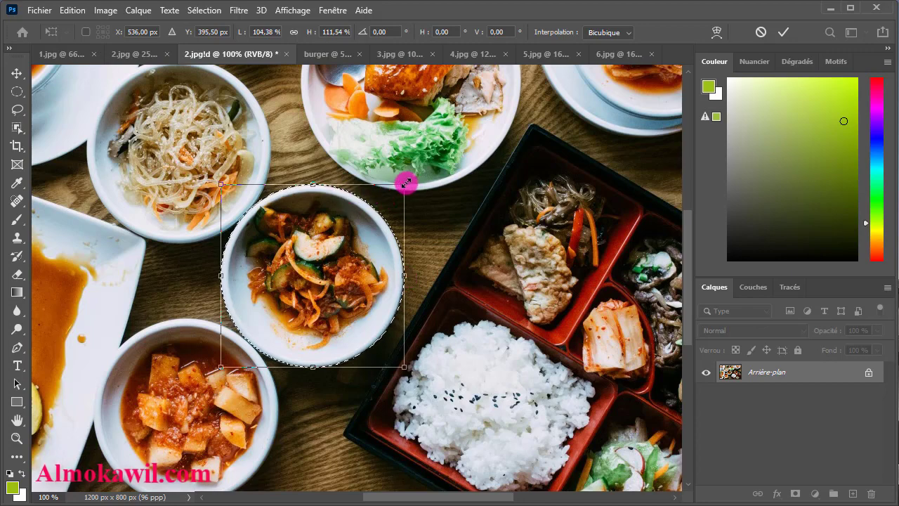
mouse_move(406, 183)
left_mouse_down()
mouse_move(419, 177)
mouse_move(406, 184)
left_mouse_up()
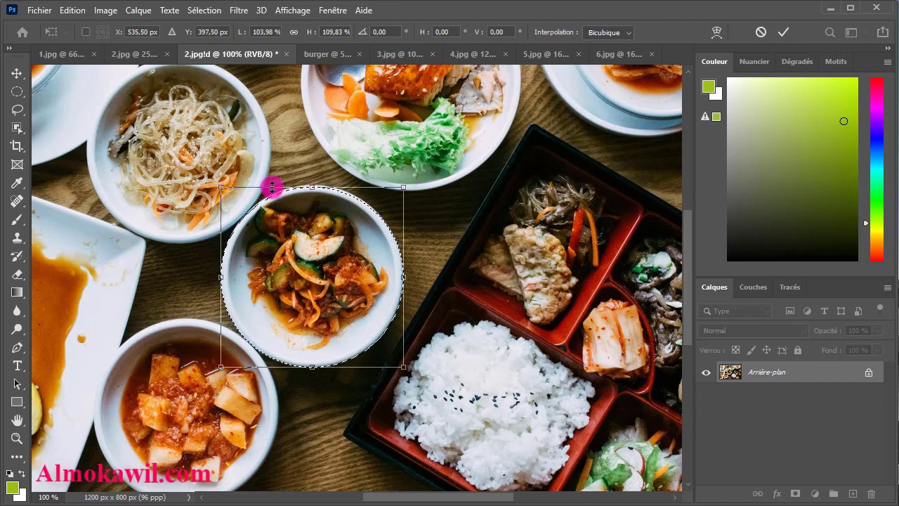
left_click_drag(311, 186, 313, 184)
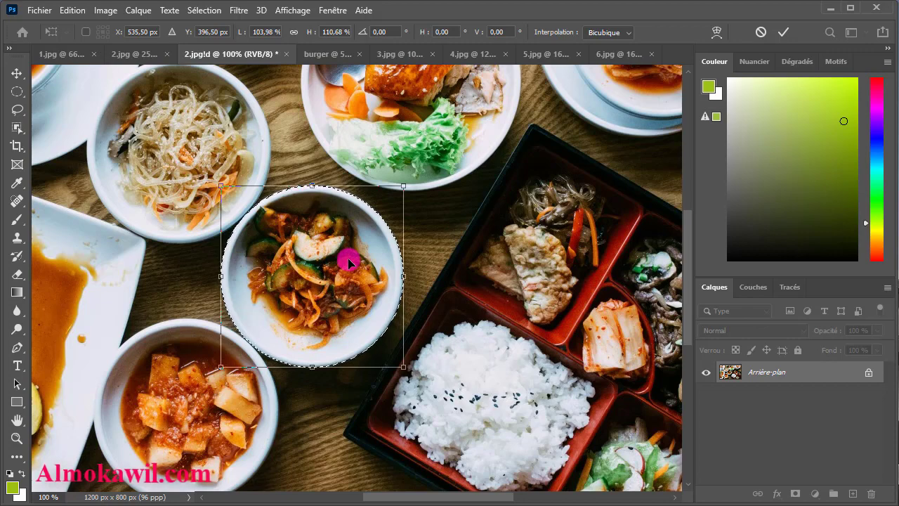
- Commit the reshaped selection and shift its hue by -18 to redden the cucumber bowl
left_click(16, 73)
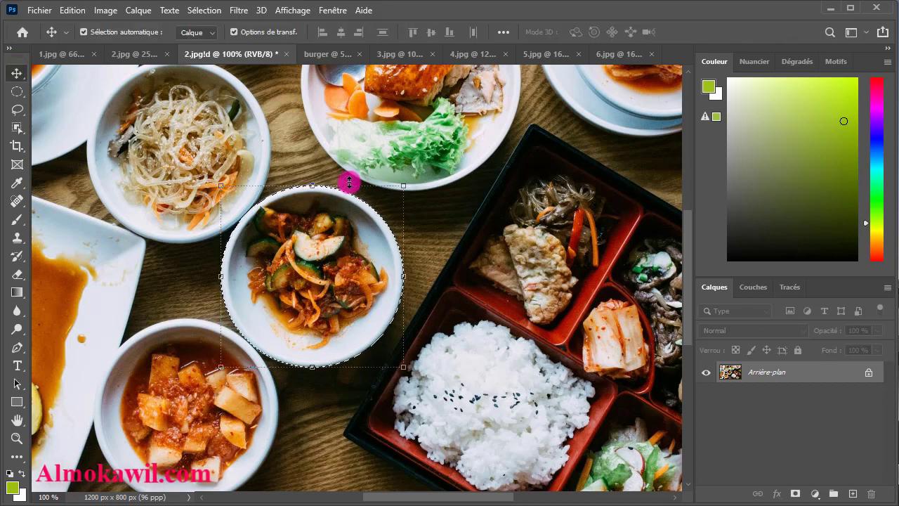
key("ctrl+u")
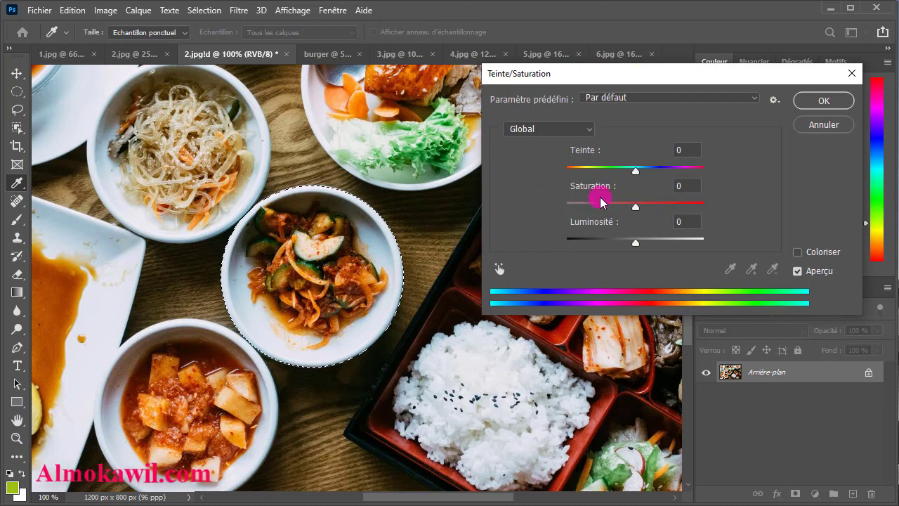
left_click_drag(637, 174, 624, 173)
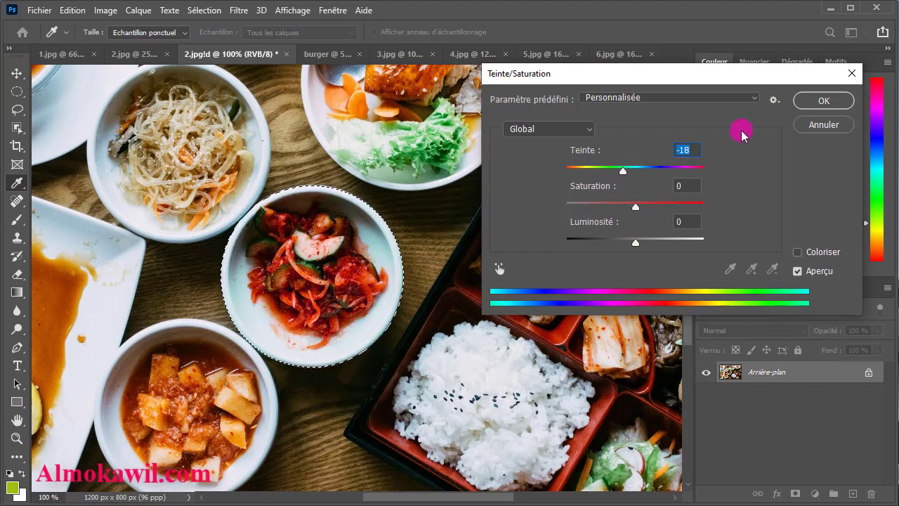
left_click(824, 100)
key("v")
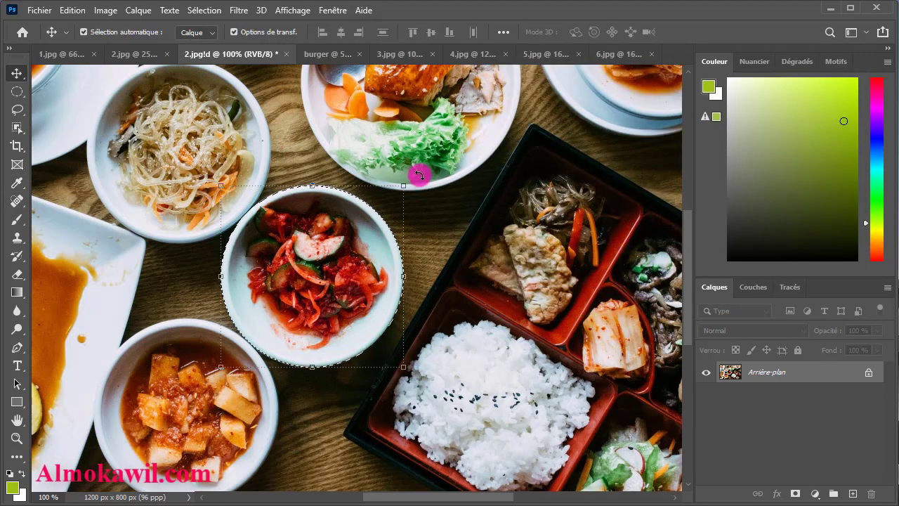
- Rotate the kimchi bowl about 19° in place and apply the rotation
mouse_move(412, 180)
left_mouse_down()
mouse_move(385, 230)
mouse_move(384, 272)
mouse_move(366, 305)
left_mouse_up()
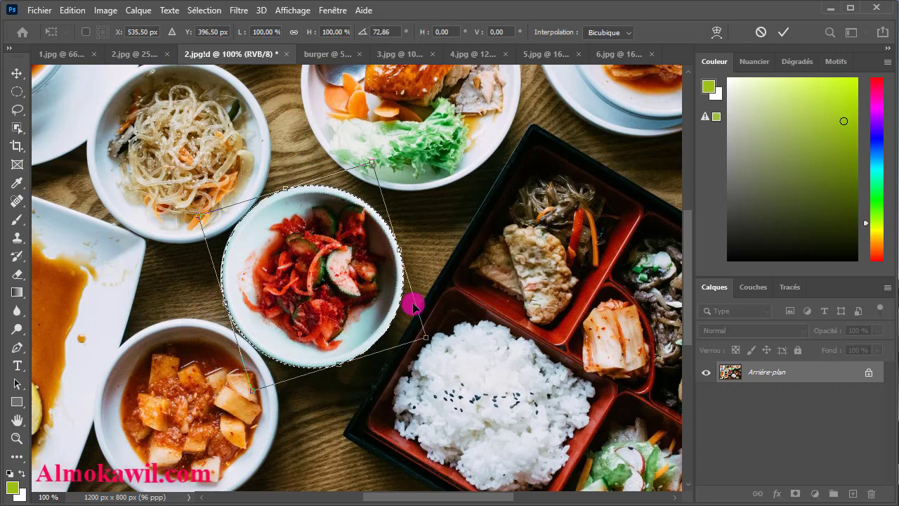
key("Return")
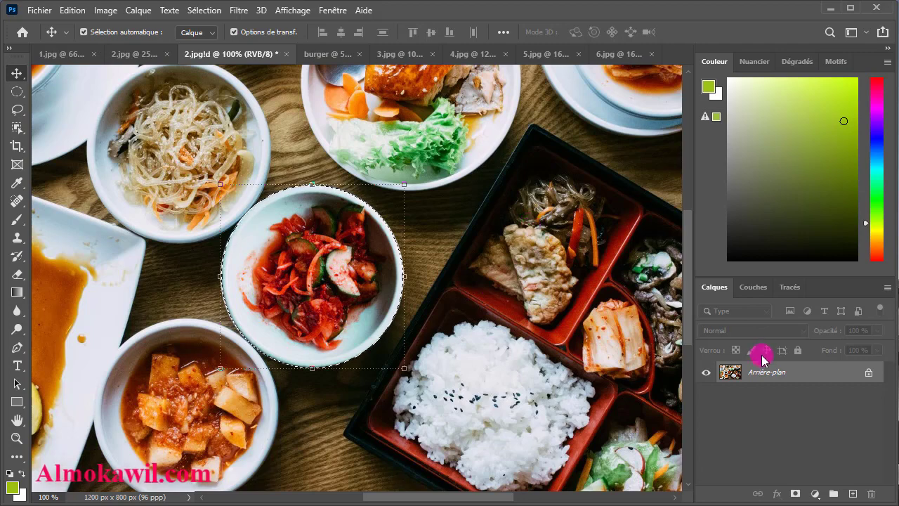
- Copy the bowl to new layer Calque 1, shrink it to about 52%, and move it to the bottom edge
key("ctrl+j")
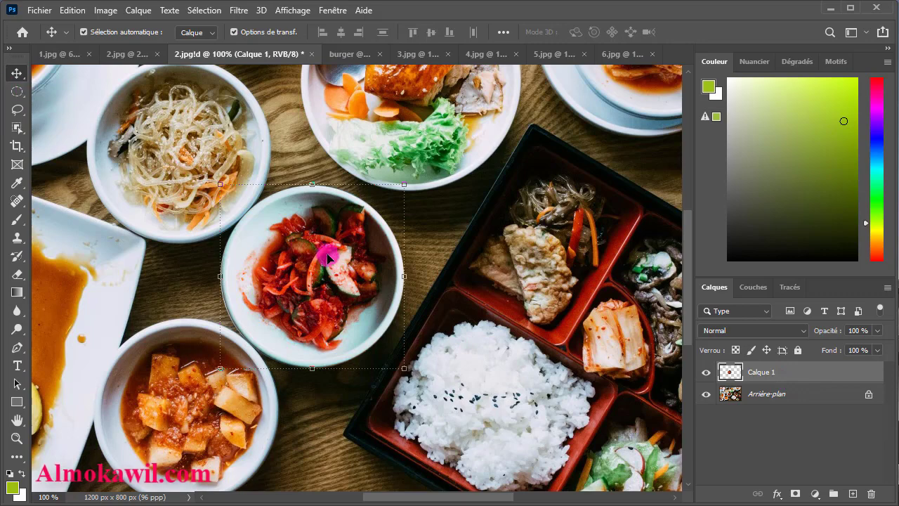
left_click_drag(312, 261, 491, 264)
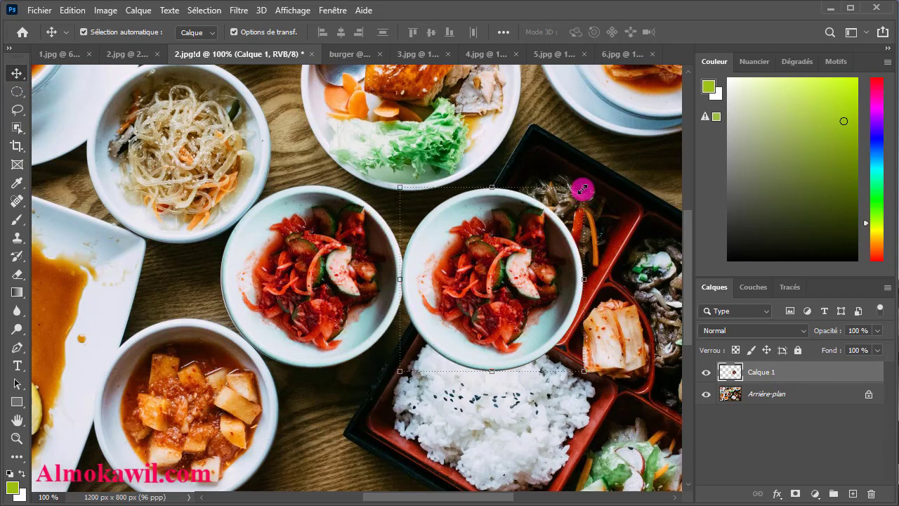
left_click_drag(582, 189, 514, 248)
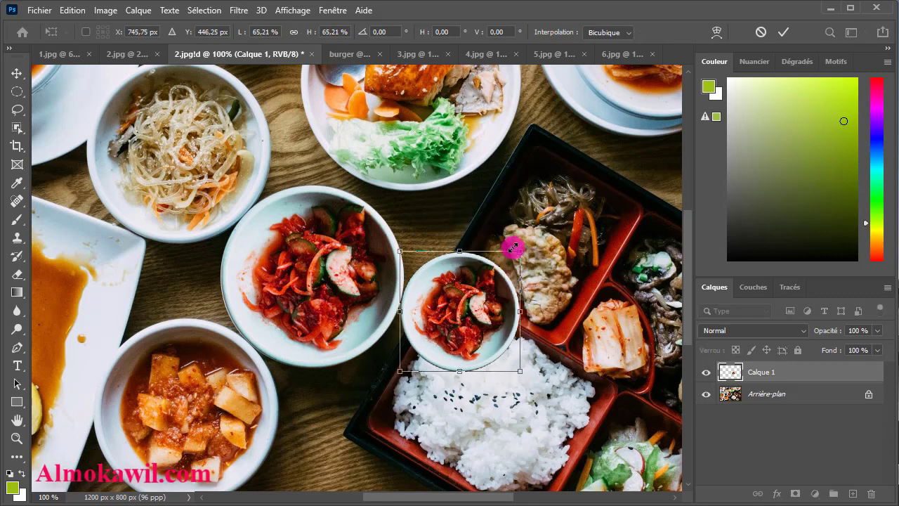
key("ctrl+minus")
key("ctrl+minus")
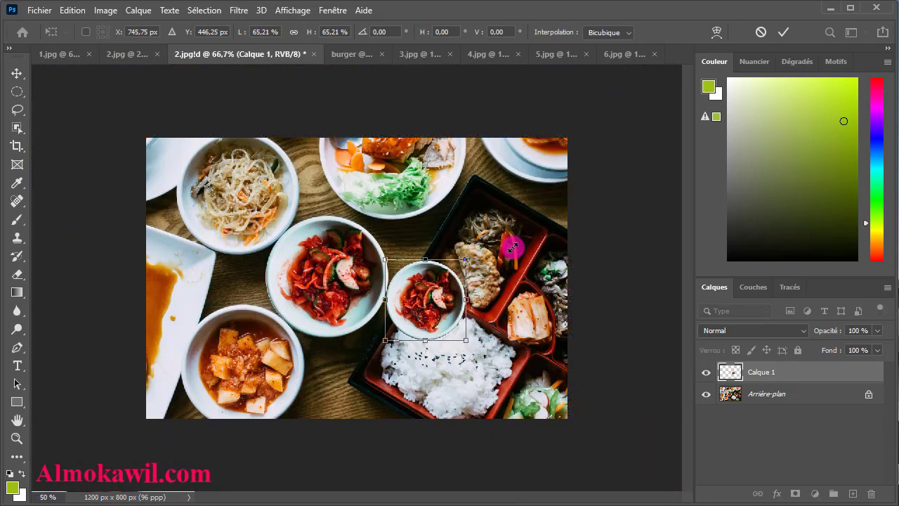
mouse_move(415, 294)
left_mouse_down()
mouse_move(360, 386)
mouse_move(347, 385)
left_mouse_up()
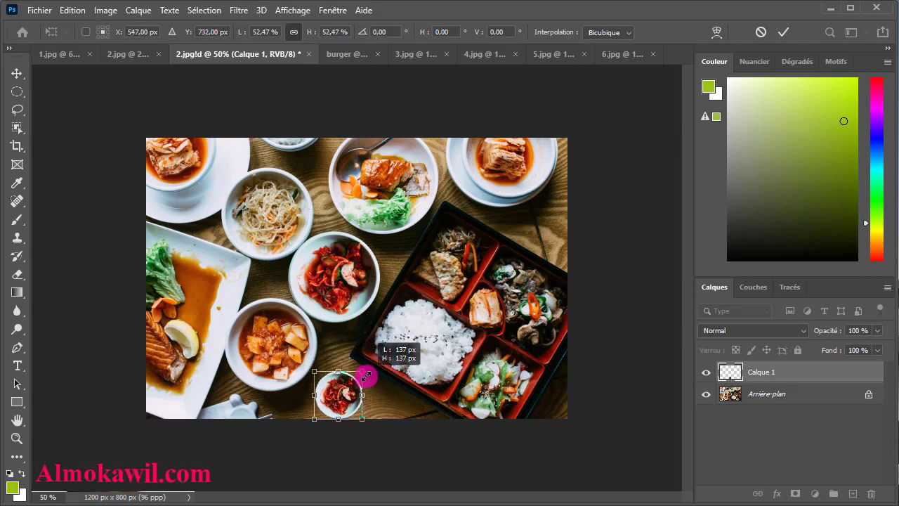
left_click_drag(375, 358, 347, 388)
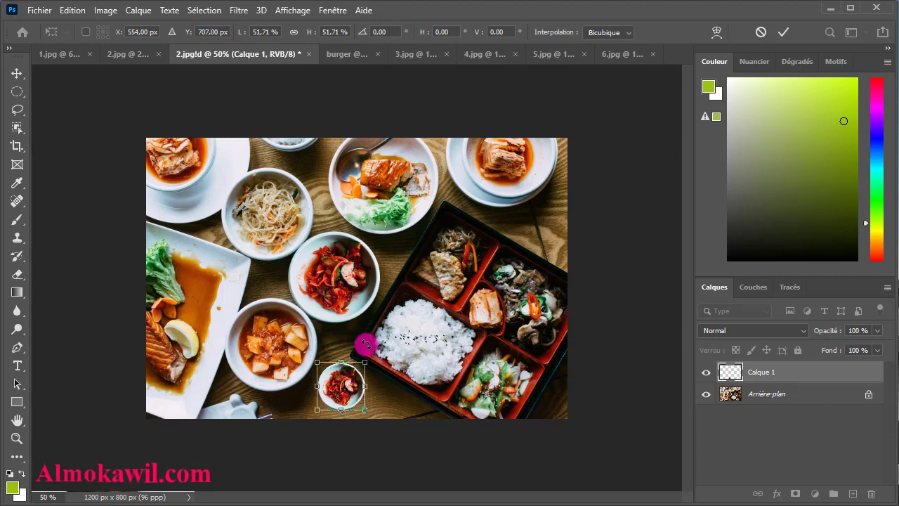
key("Return")
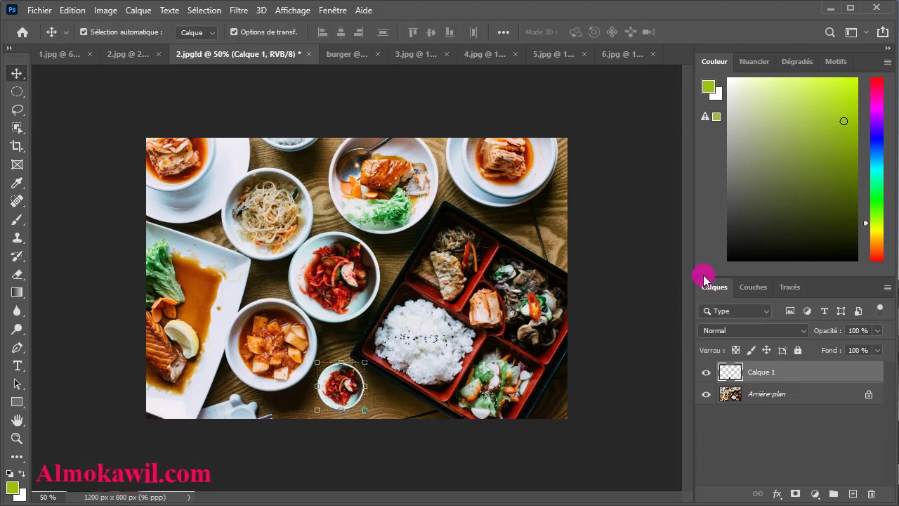
- Enlarge the small bowl copy slightly with a second free transform
left_click(604, 275)
left_click(341, 385)
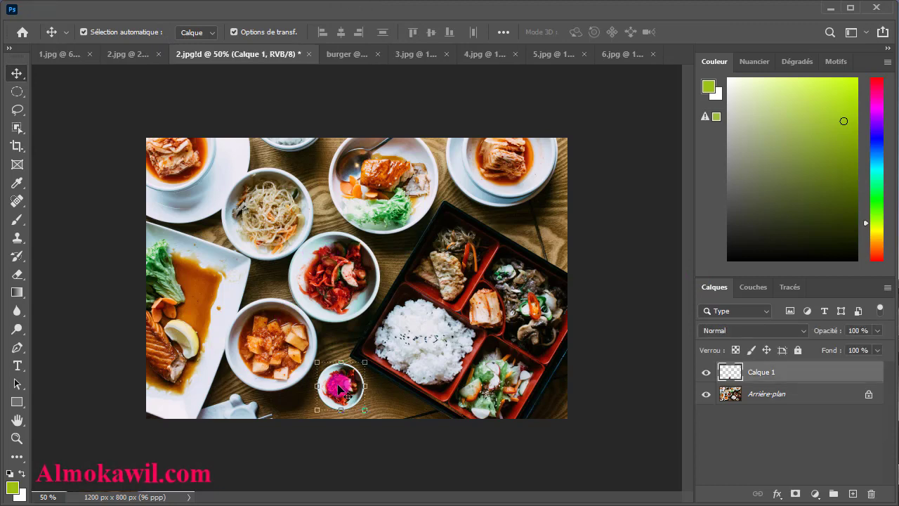
key("ctrl+t")
mouse_move(365, 365)
left_mouse_down()
mouse_move(371, 361)
mouse_move(343, 379)
left_mouse_up()
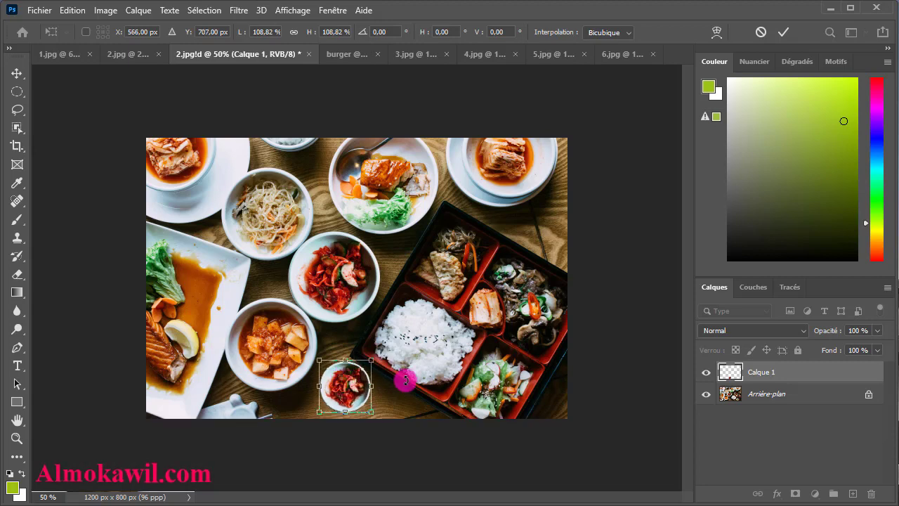
left_click(17, 73)
- Nudge the bowl copy slightly left and down beside the tray's lower-left corner
left_click(410, 284)
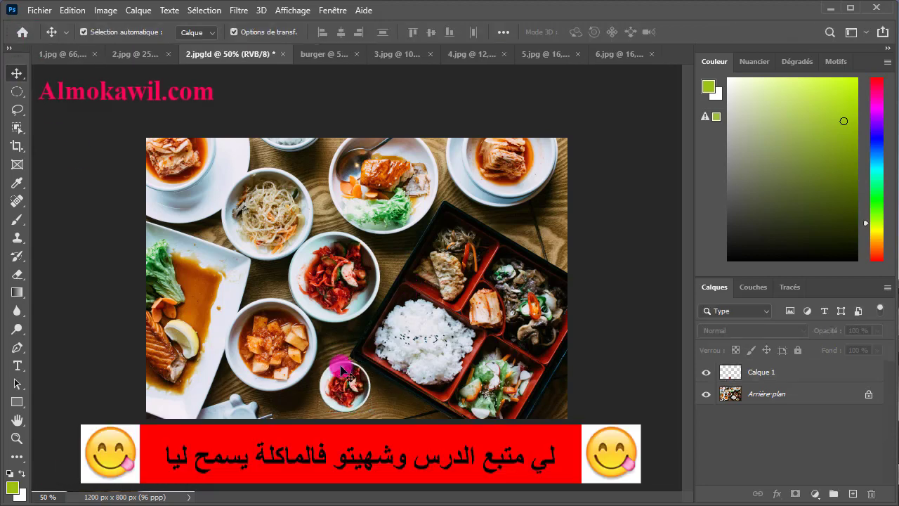
left_click(351, 383)
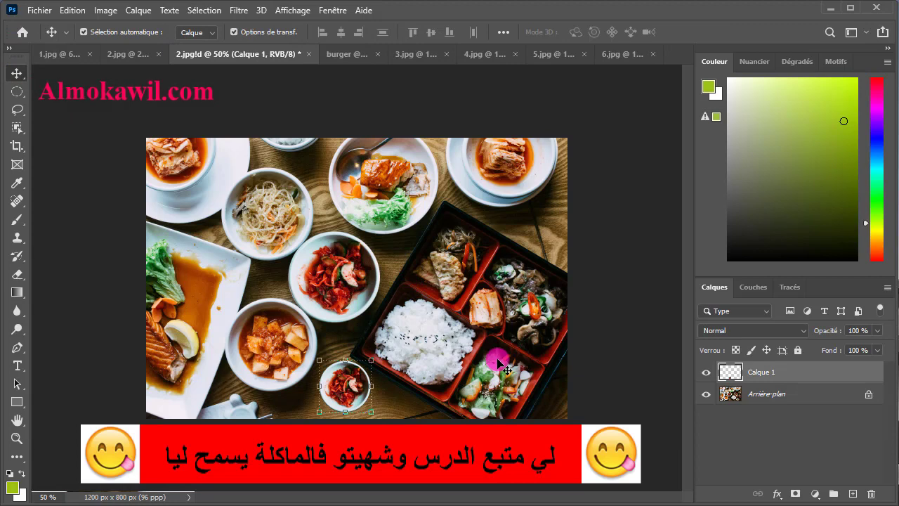
key("shift+Left")
key("shift+Down")
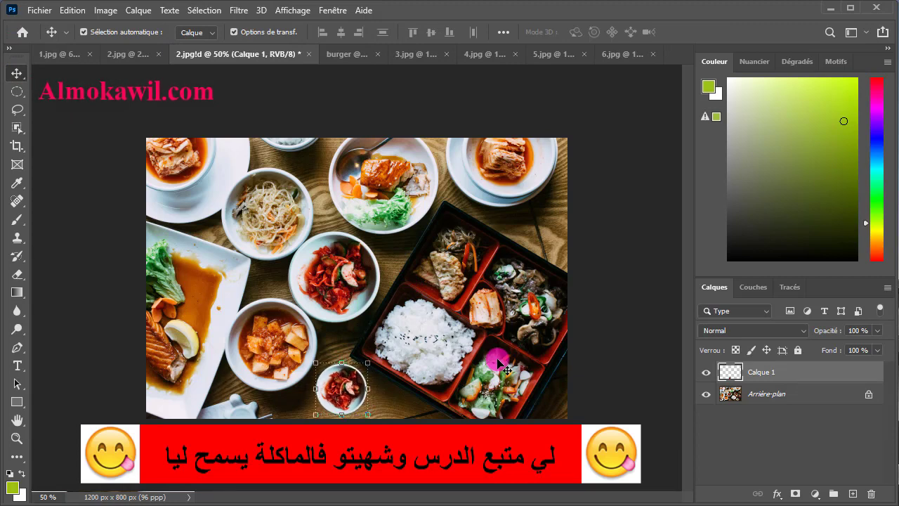
key("Left")
key("Left")
key("Left")
key("Down")
key("Down")
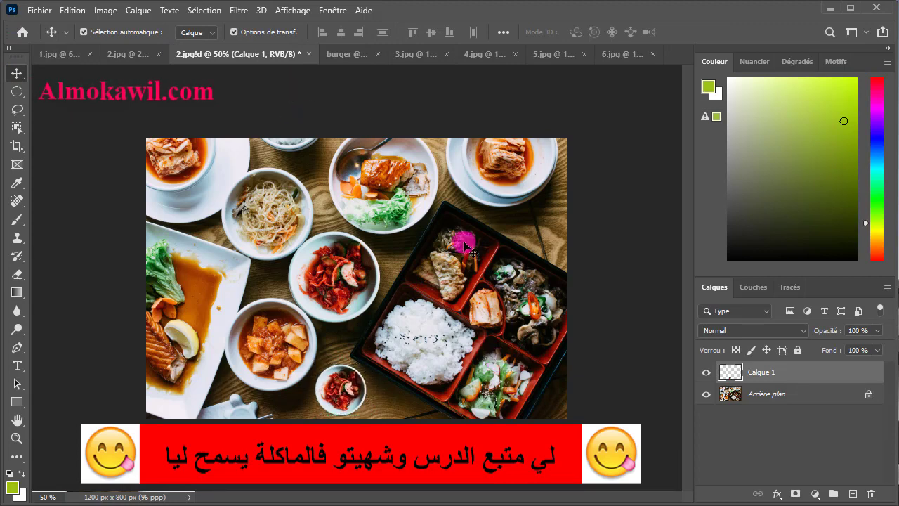
left_click(462, 249)
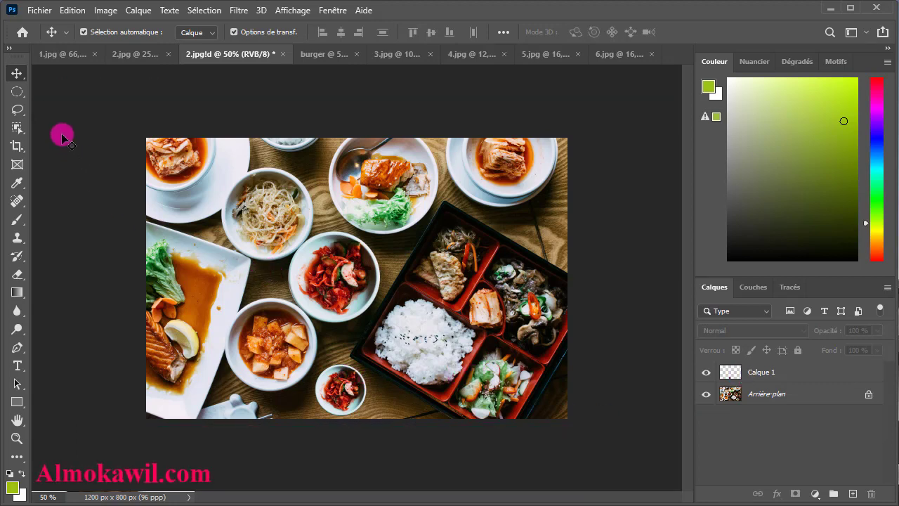
- Draw a first elliptical selection and add a second ellipse reaching toward the bento tray
left_click(18, 90)
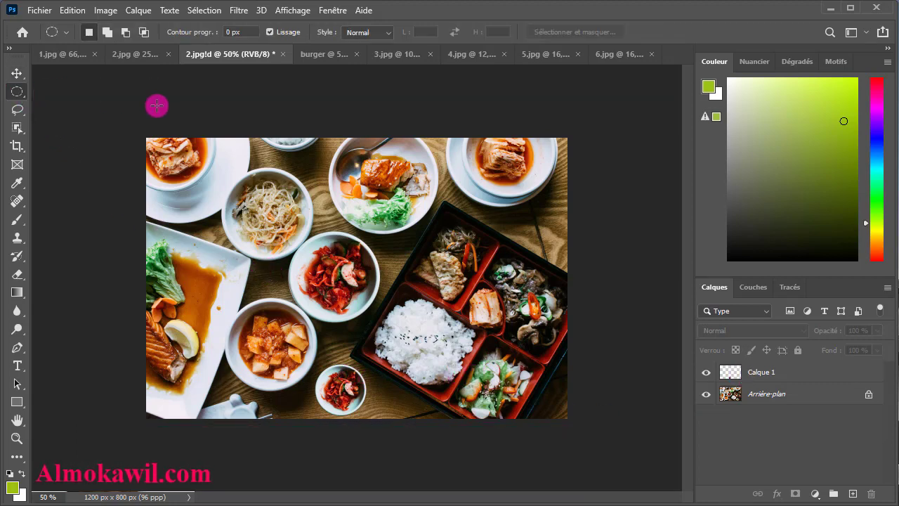
key("ctrl+plus")
key("ctrl+plus")
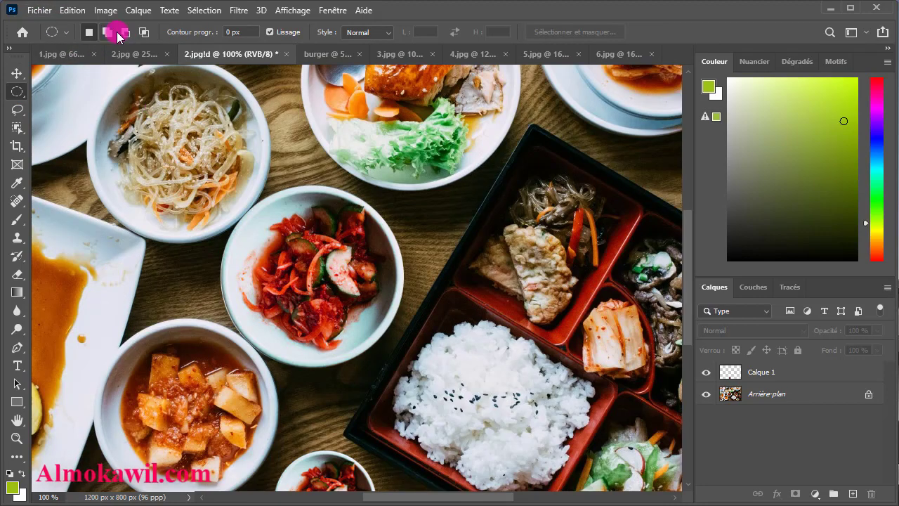
right_click(17, 90)
left_click(66, 104)
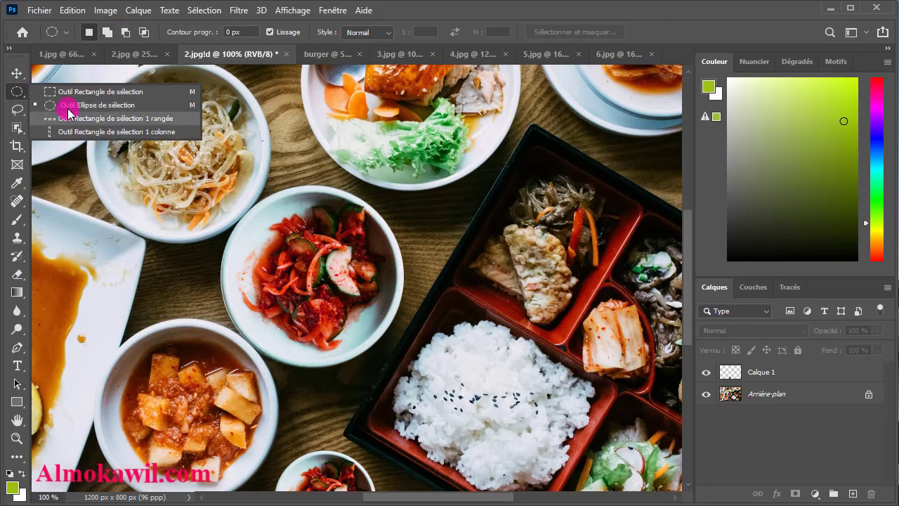
left_click_drag(157, 176, 471, 362)
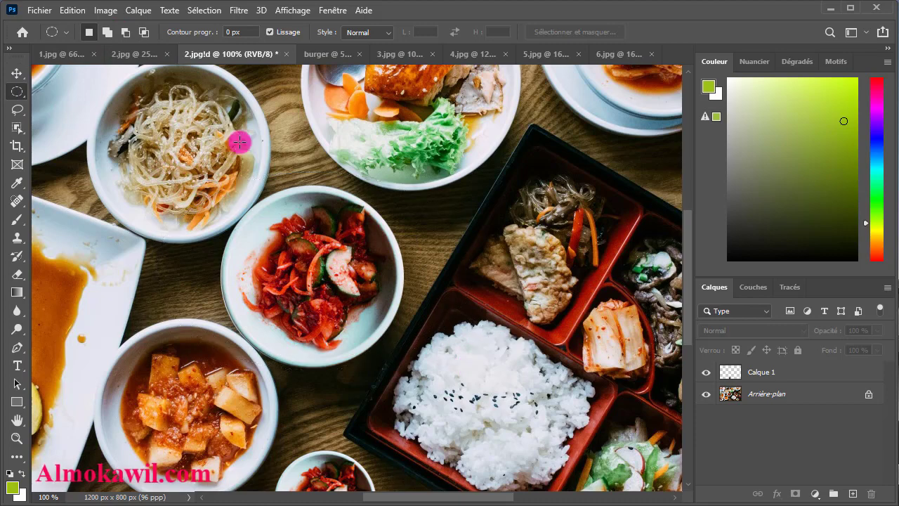
left_click(107, 31)
mouse_move(167, 163)
left_mouse_down()
mouse_move(510, 232)
mouse_move(417, 284)
left_mouse_up()
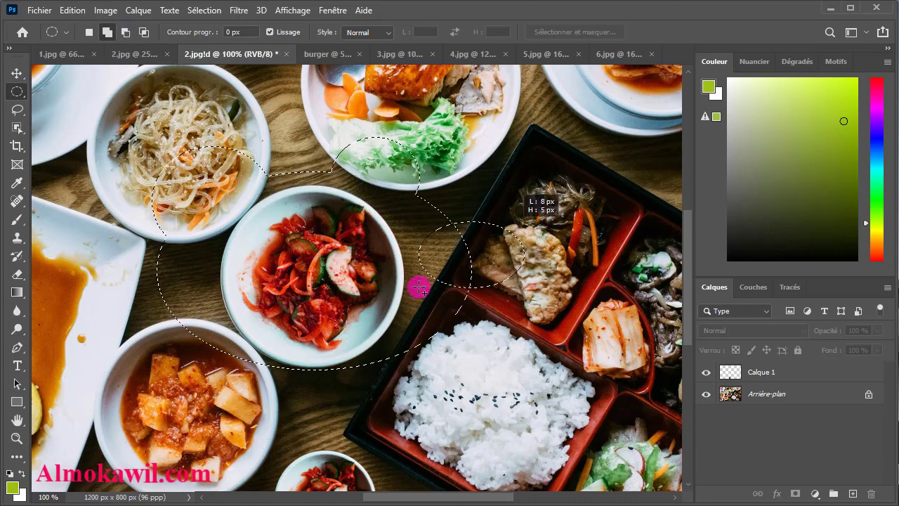
- Subtract two ellipses near the kimchi bowl, then intersect with a large ellipse from the lettuce bowl
left_click(125, 32)
left_click_drag(316, 394, 386, 301)
left_click_drag(170, 365, 271, 256)
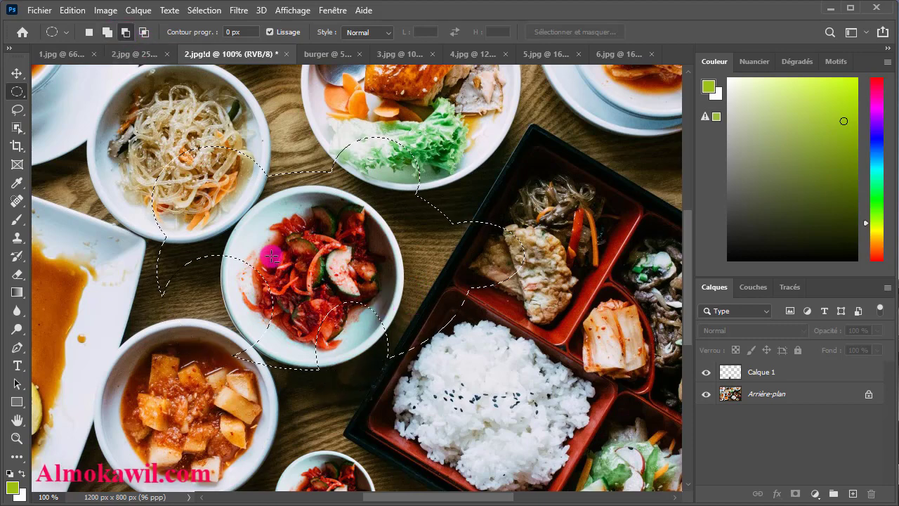
left_click(143, 32)
left_click_drag(353, 217, 304, 257)
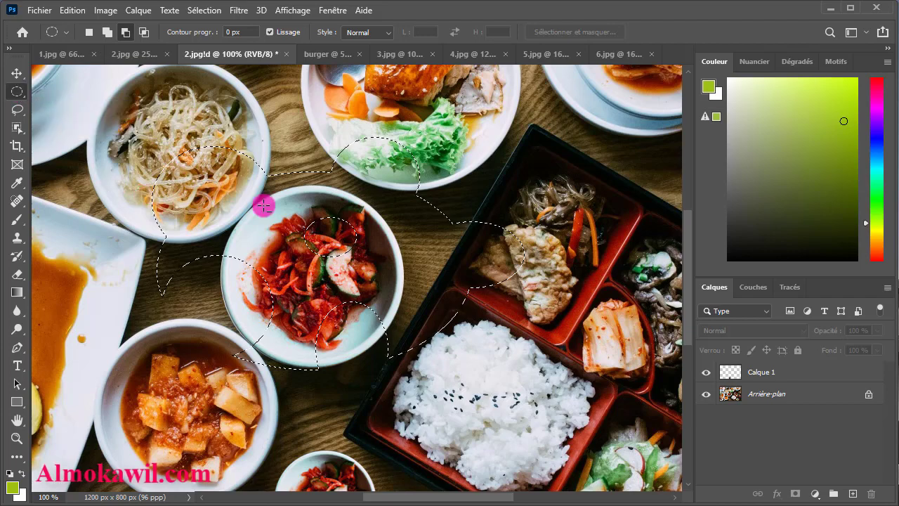
left_click(143, 34)
mouse_move(569, 203)
left_mouse_down()
mouse_move(225, 410)
mouse_move(240, 400)
left_mouse_up()
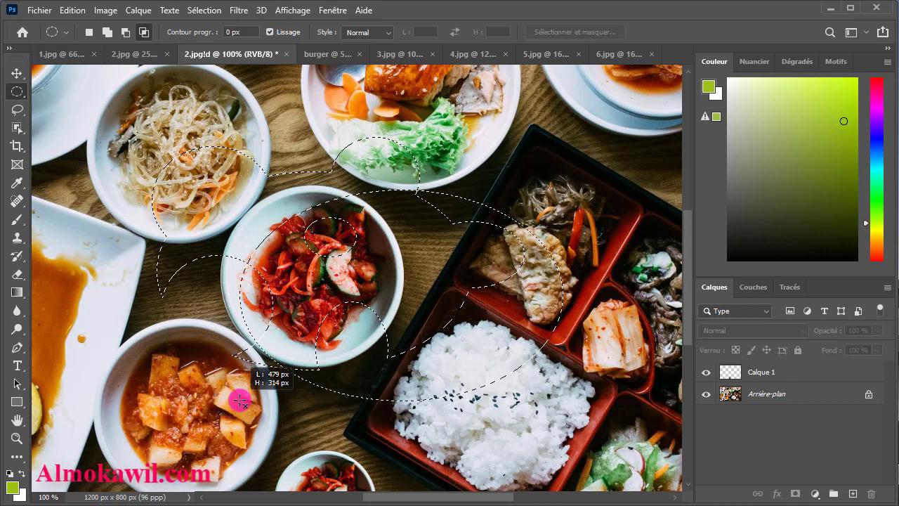
left_click_drag(239, 400, 239, 400)
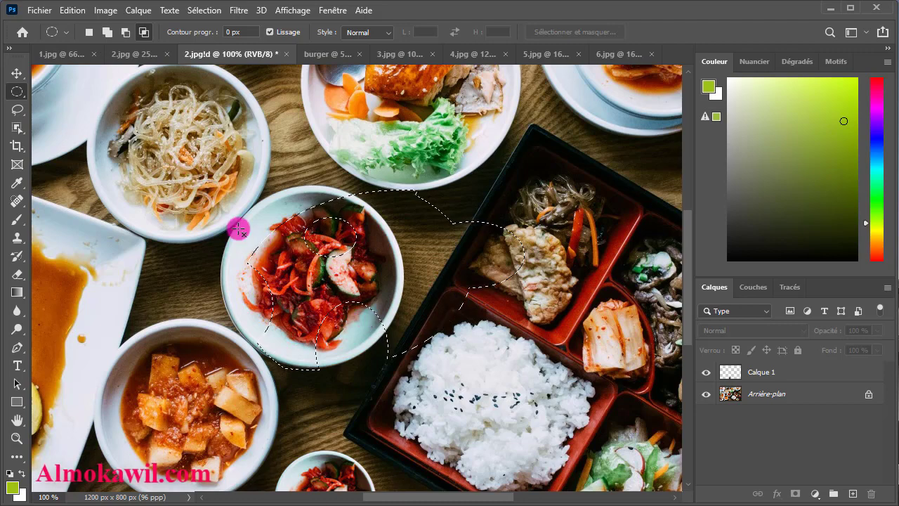
- Show the marquee, lasso and object-selection tool flyouts, ending on the Lasso tool
right_click(19, 92)
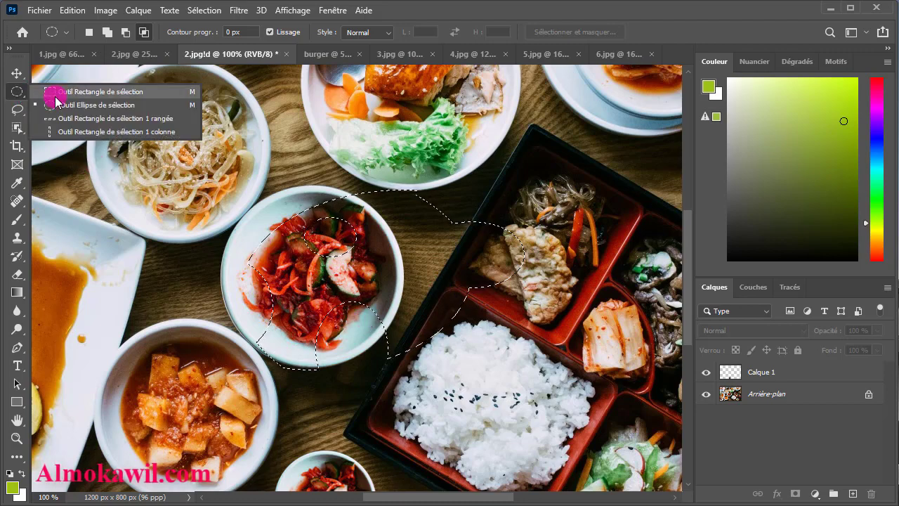
left_click(145, 33)
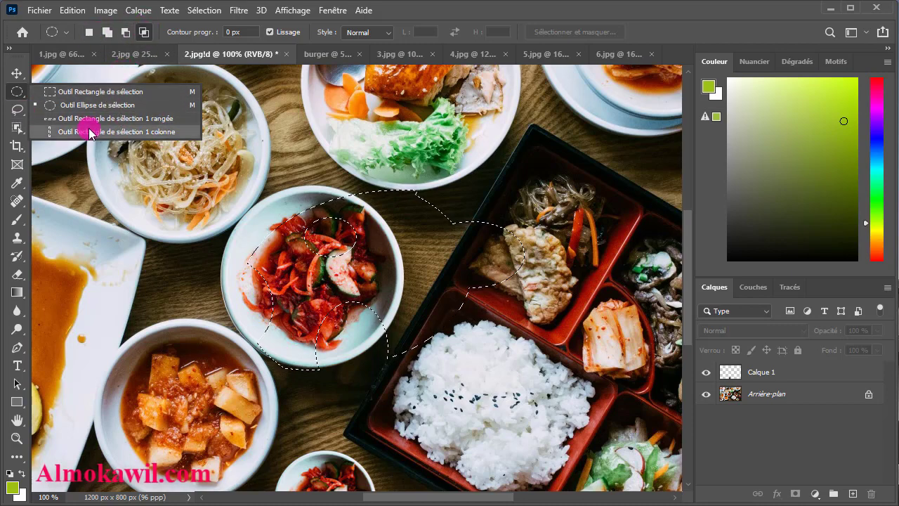
left_click(16, 111)
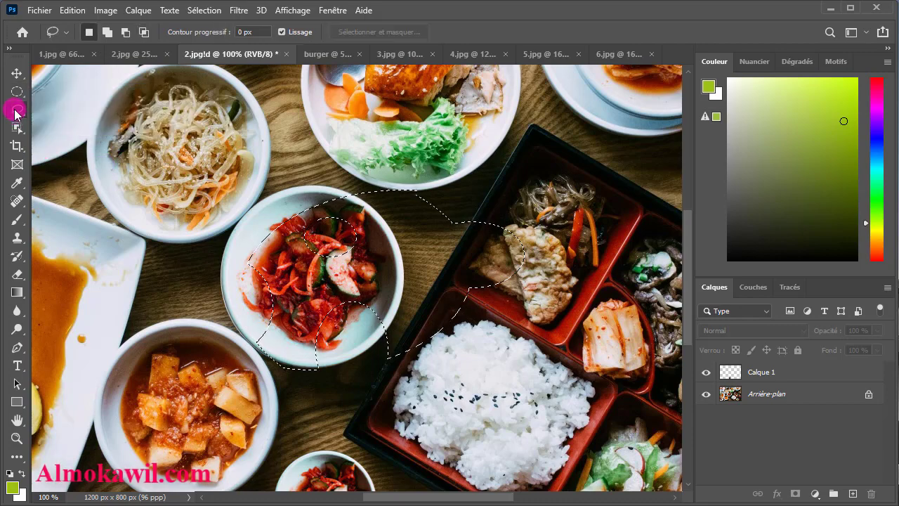
right_click(15, 114)
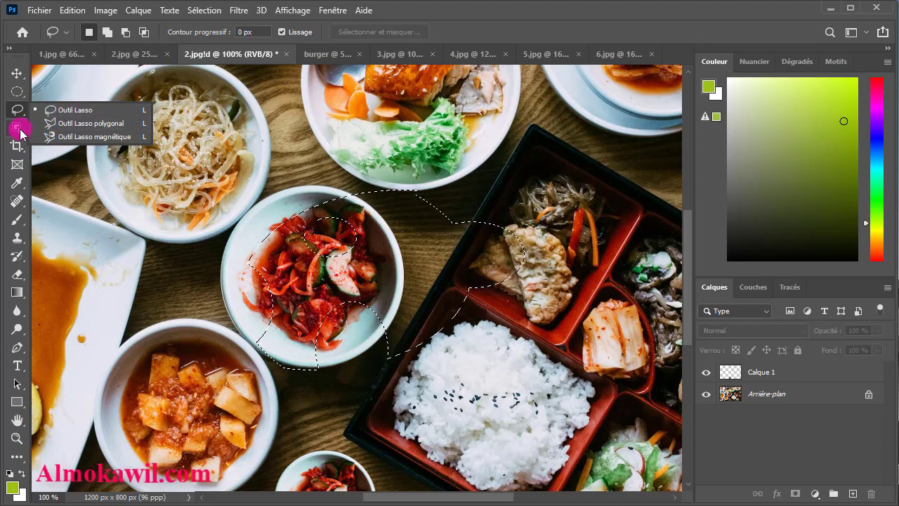
left_click(17, 127)
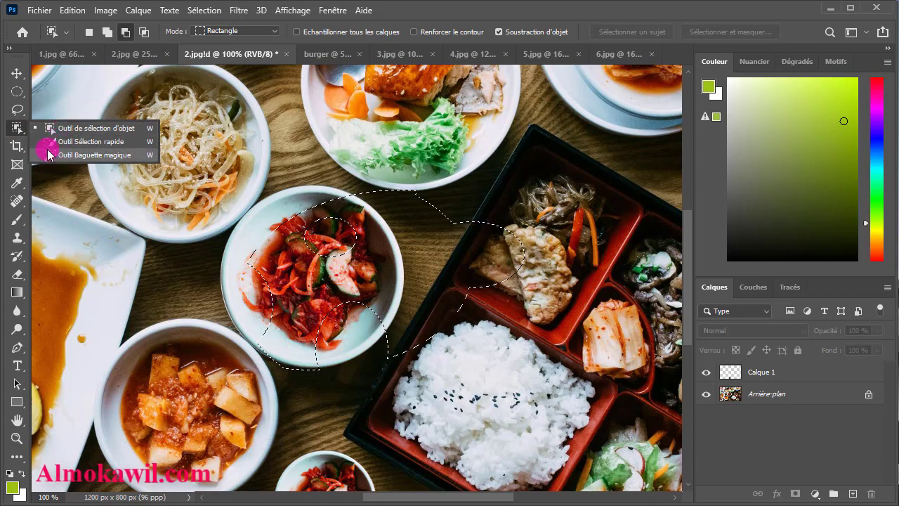
left_click_drag(17, 110, 69, 129)
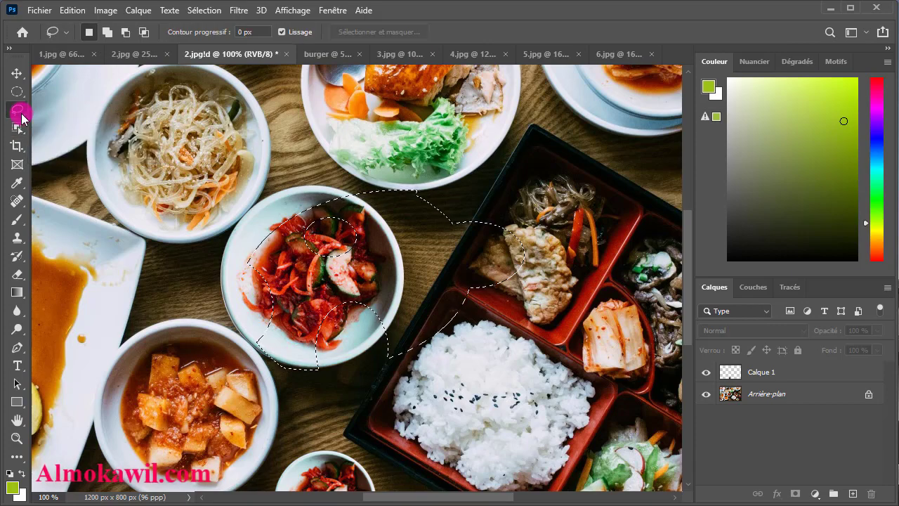